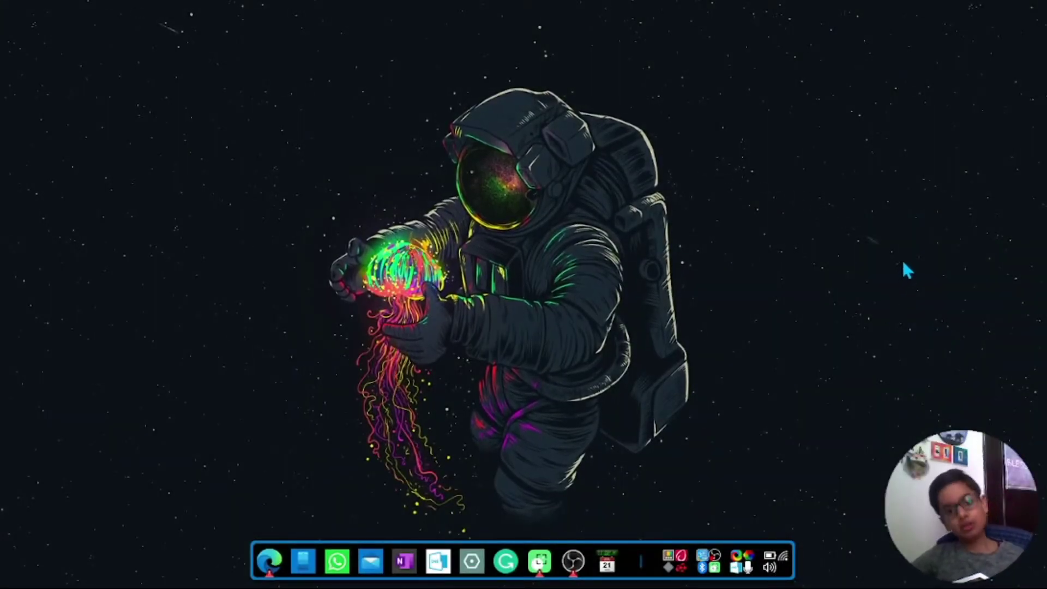
- Launch the Calculator app from the Start menu's list of installed apps
{"action": "key", "text": "super"}
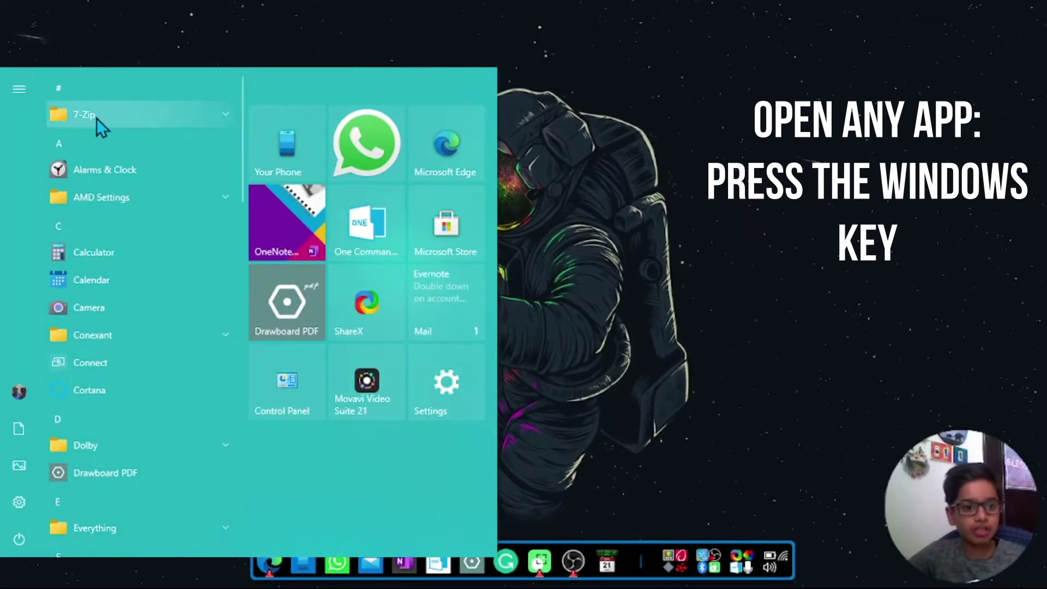
{"action": "scroll", "coordinate": [98, 117], "scroll_direction": "down", "scroll_amount": 6}
{"action": "scroll", "coordinate": [97, 117], "scroll_direction": "down", "scroll_amount": 8}
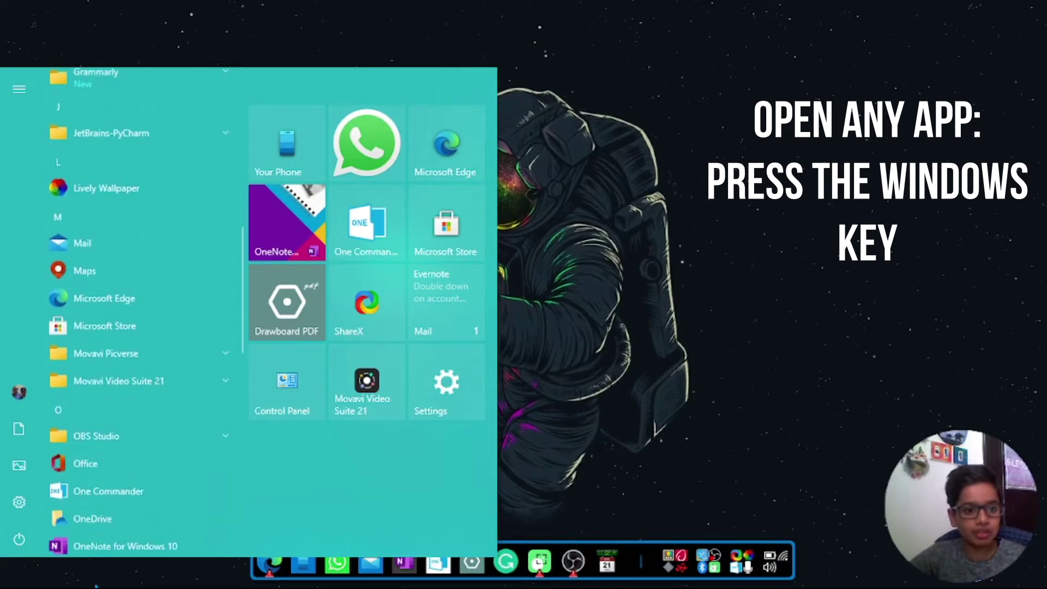
{"action": "scroll", "coordinate": [163, 256], "scroll_direction": "down", "scroll_amount": 8}
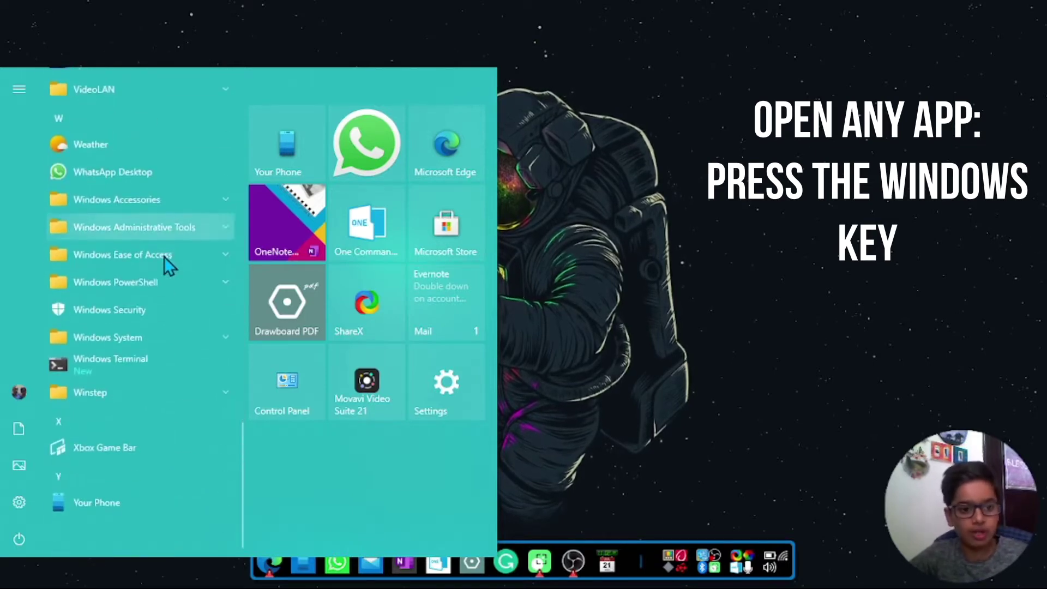
{"action": "scroll", "coordinate": [164, 257], "scroll_direction": "up", "scroll_amount": 20}
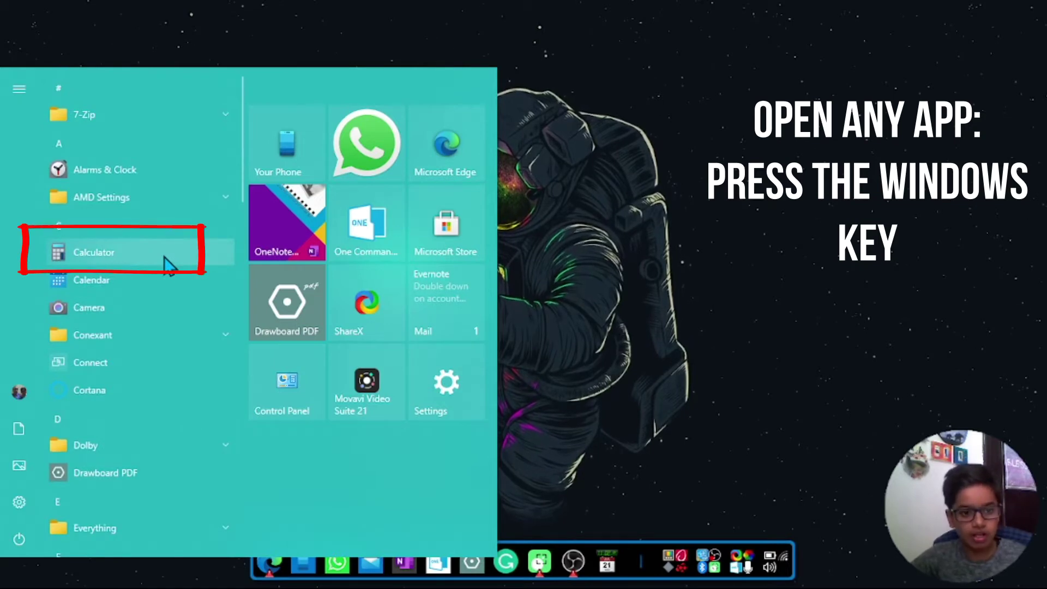
{"action": "left_click", "coordinate": [164, 258]}
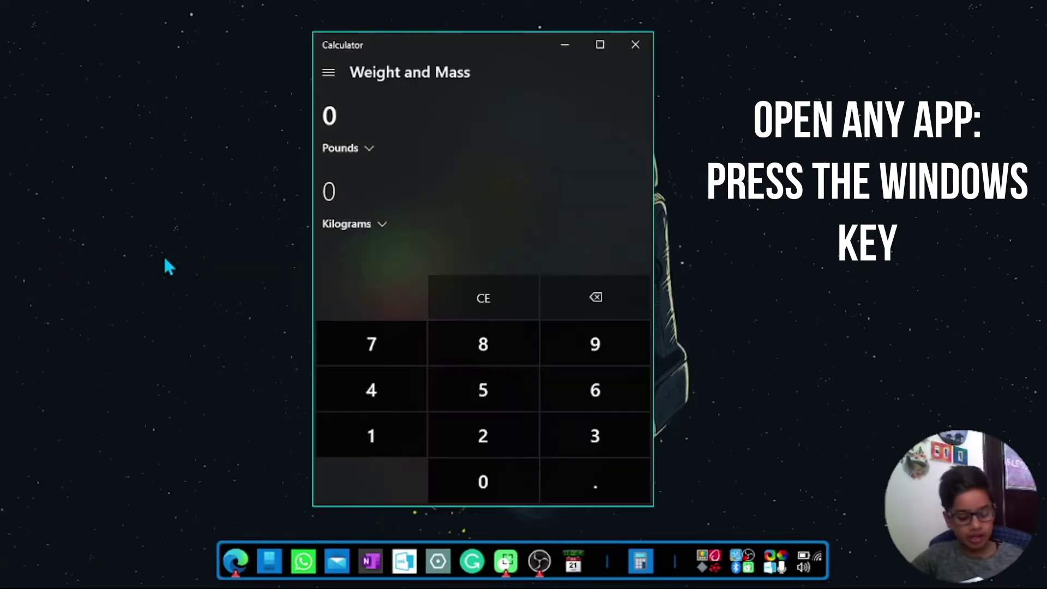
- Return to the open Calculator, then launch Microsoft Edge from Start search
{"action": "key", "text": "super"}
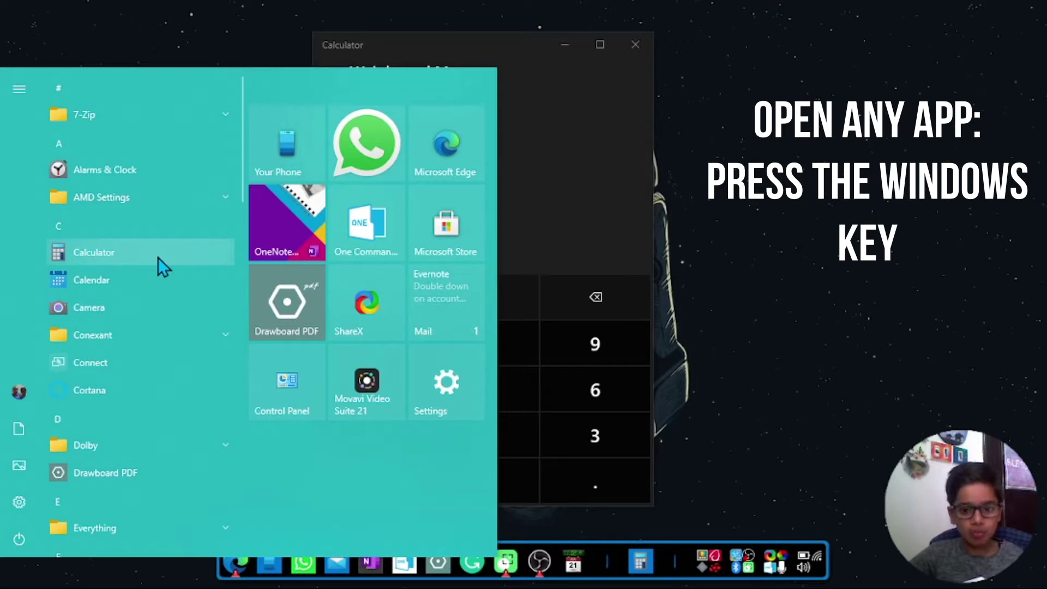
{"action": "left_click", "coordinate": [158, 257]}
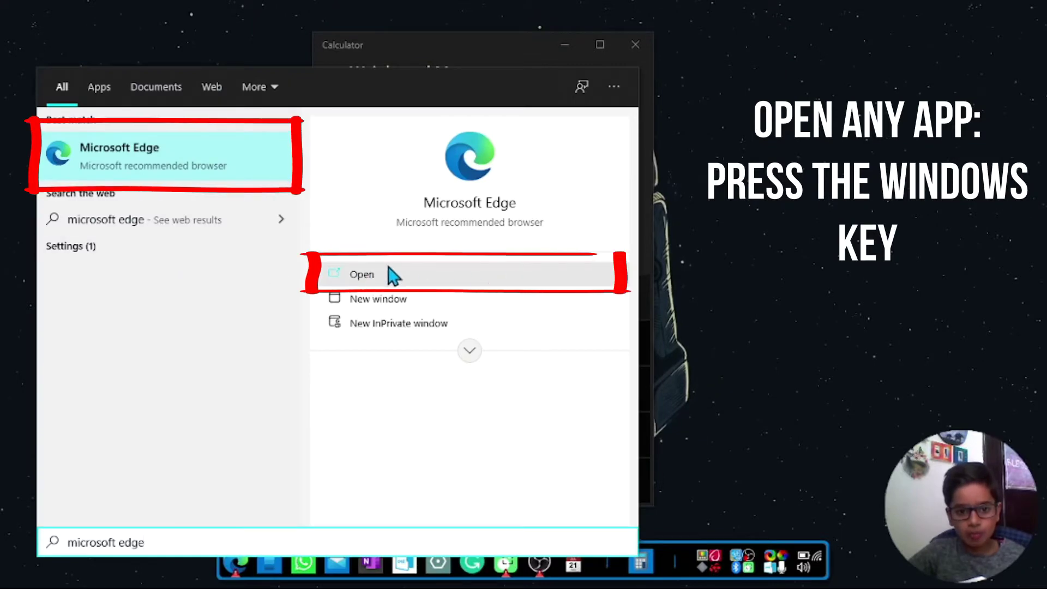
{"action": "left_click", "coordinate": [360, 275]}
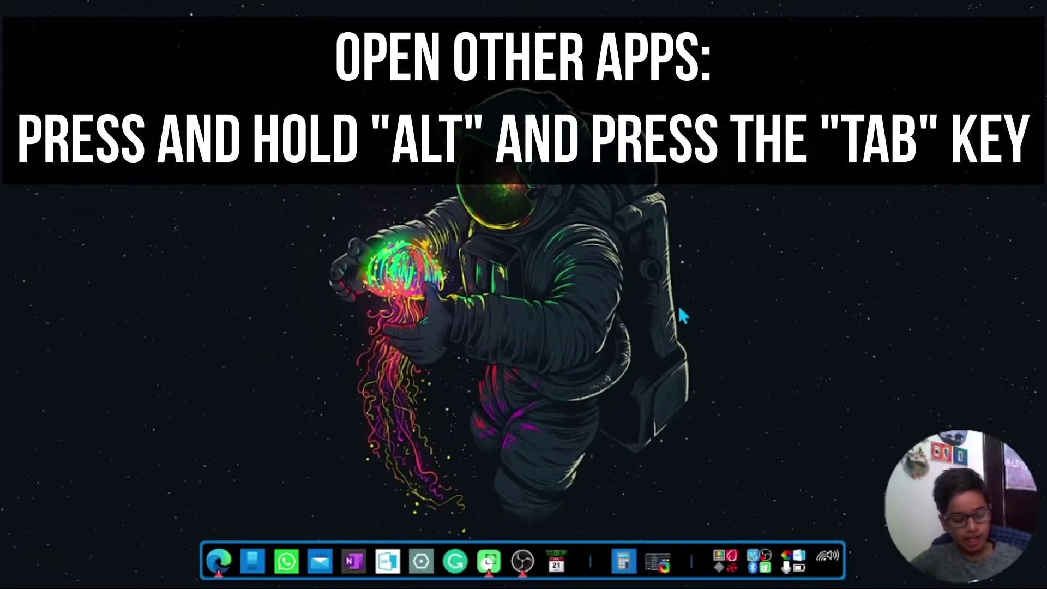
- Cycle through open windows with Alt+Tab, landing on the Edge YouTube Videos page
{"action": "key", "text": "alt+Tab"}
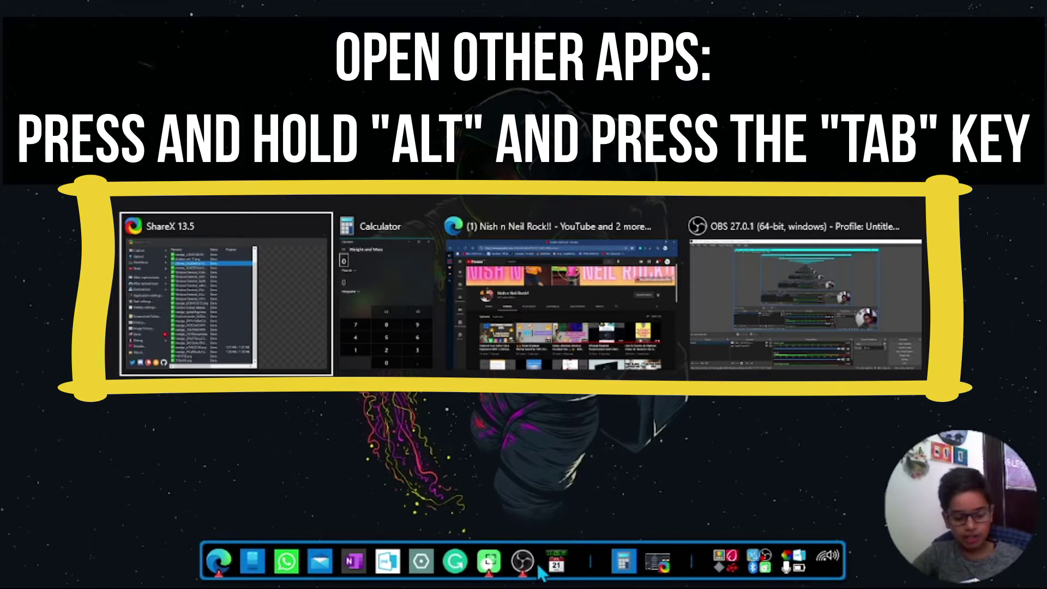
{"action": "key", "text": "alt+Tab"}
{"action": "key", "text": "alt+Tab"}
{"action": "key", "text": "alt+Tab"}
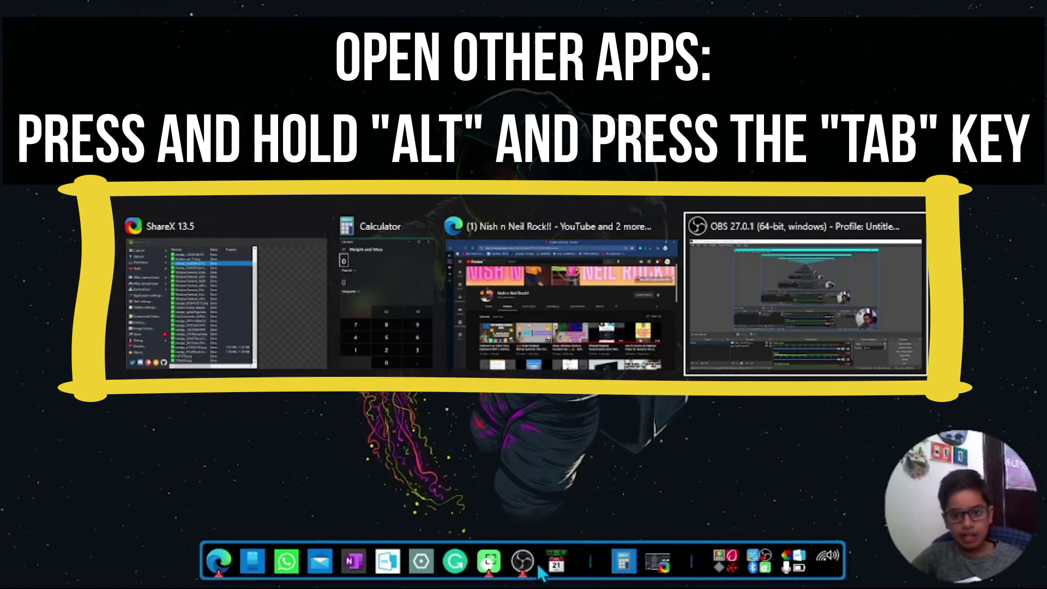
{"action": "key", "text": "alt+Tab"}
{"action": "key", "text": "alt+Tab"}
{"action": "key", "text": "alt+Tab"}
{"action": "key", "text": "alt+Tab"}
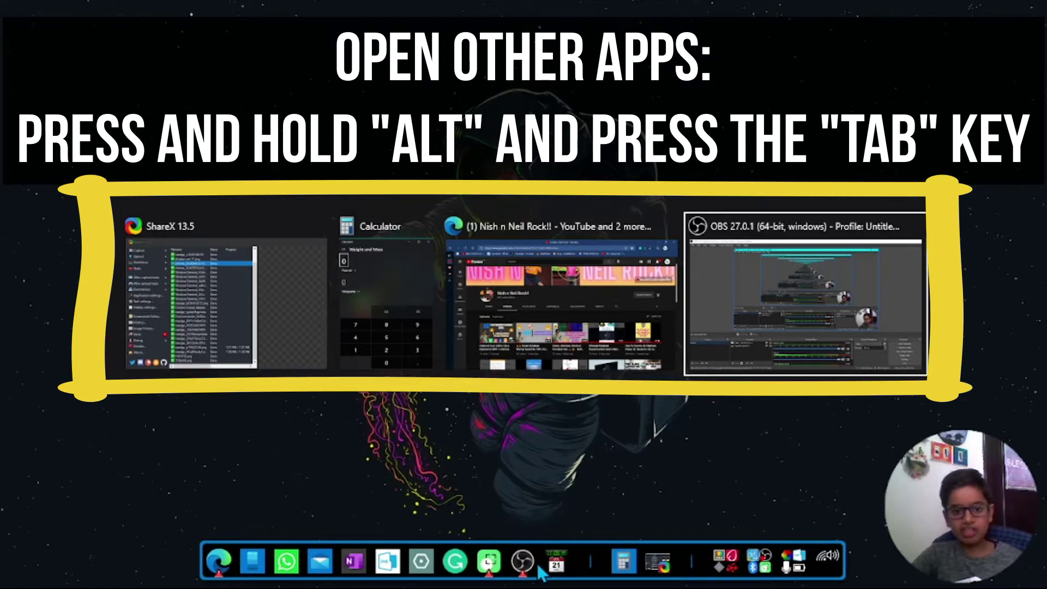
{"action": "key", "text": "alt+Tab"}
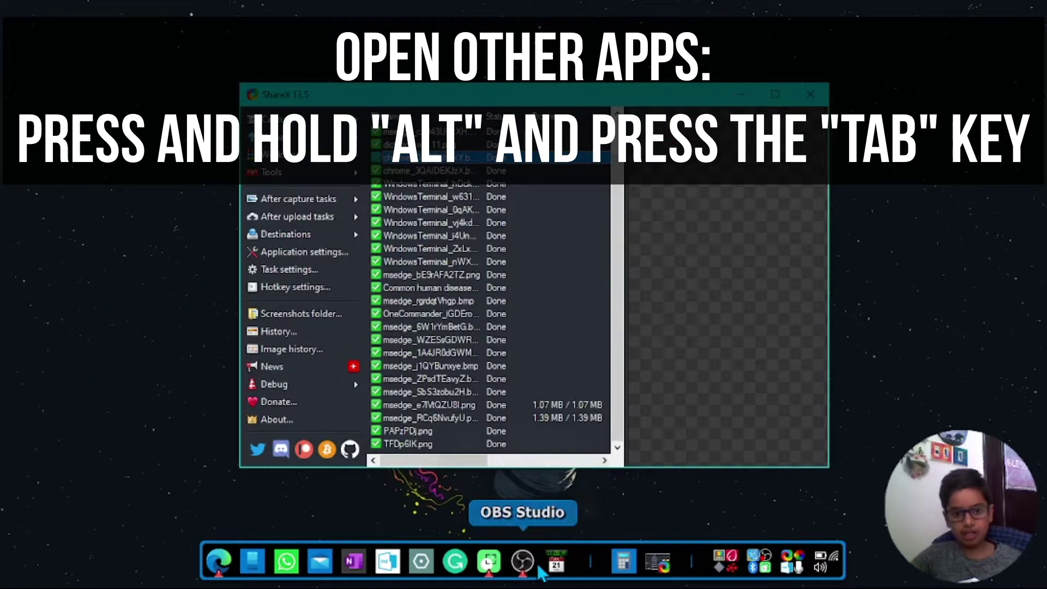
{"action": "mouse_move", "coordinate": [539, 570]}
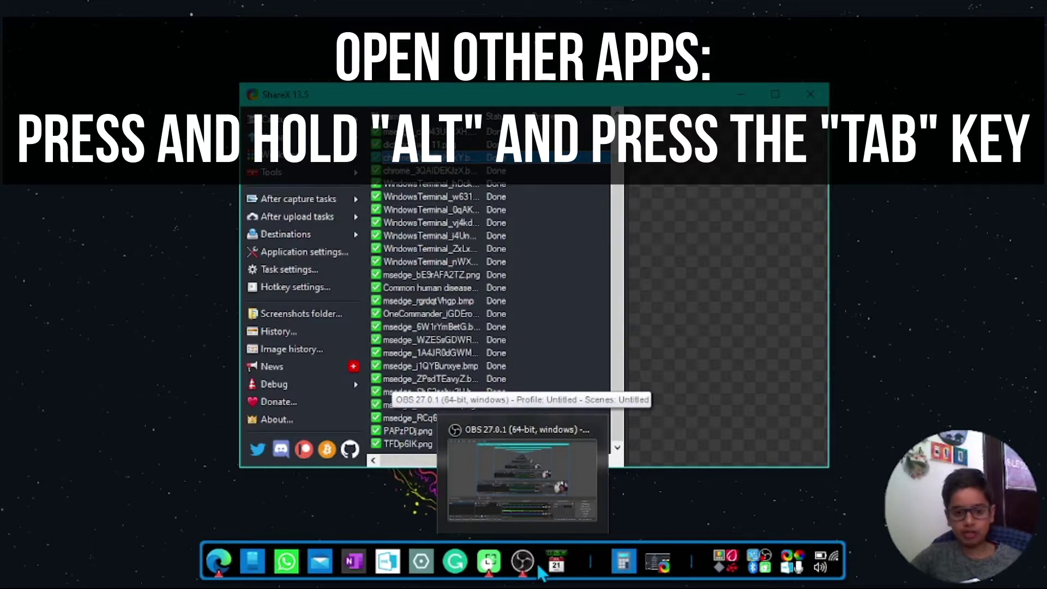
{"action": "key", "text": "alt+Tab"}
{"action": "key", "text": "alt+Tab"}
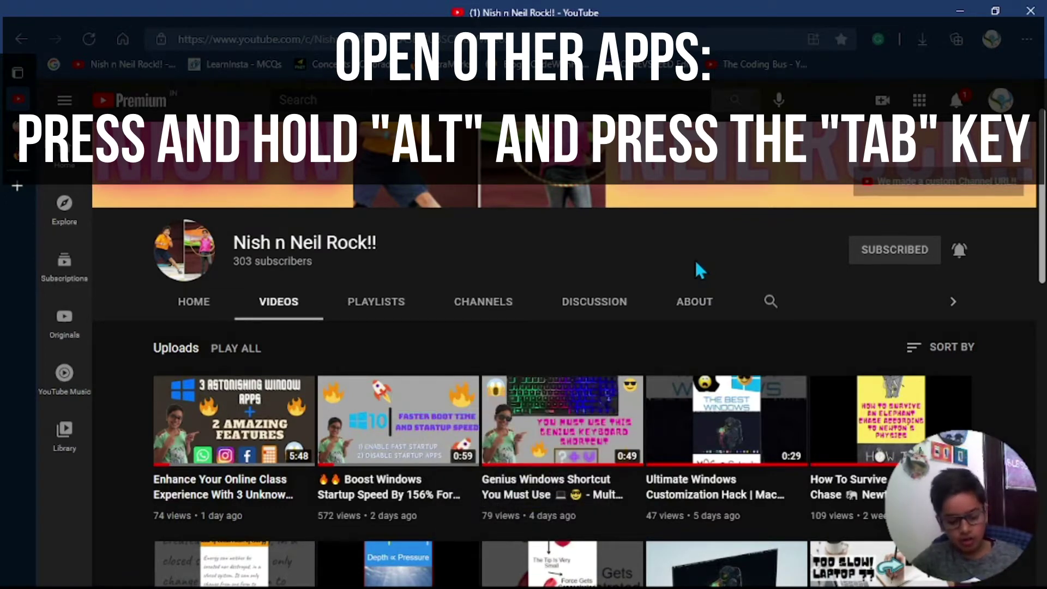
- Cycle windows with Alt+Tab and Alt+Shift+Tab, then bring Calculator in front of the browser
{"action": "key", "text": "alt+Tab"}
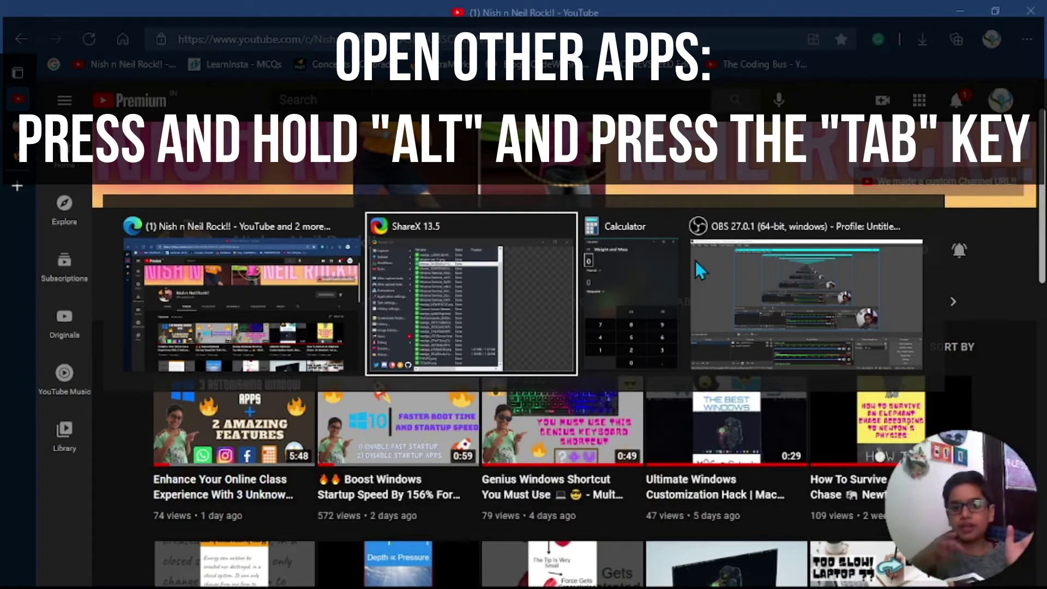
{"action": "key", "text": "alt+Tab"}
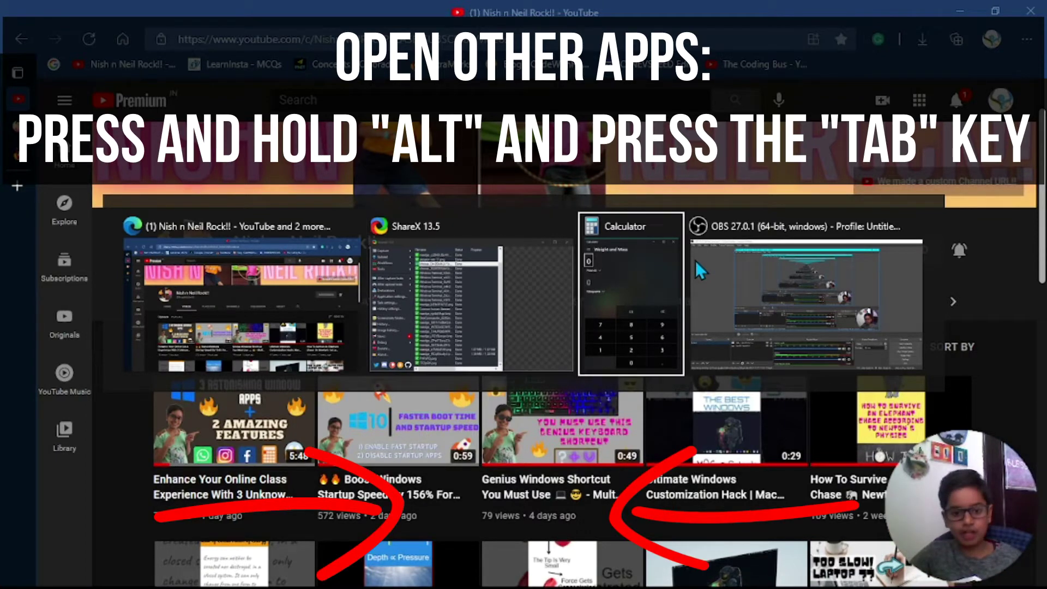
{"action": "key", "text": "alt+shift+Tab"}
{"action": "key", "text": "alt+shift+Tab"}
{"action": "key", "text": "alt+Tab"}
{"action": "key", "text": "alt+Tab"}
{"action": "key", "text": "alt+Tab"}
{"action": "key", "text": "alt+shift+Tab"}
{"action": "key", "text": "alt+shift+Tab"}
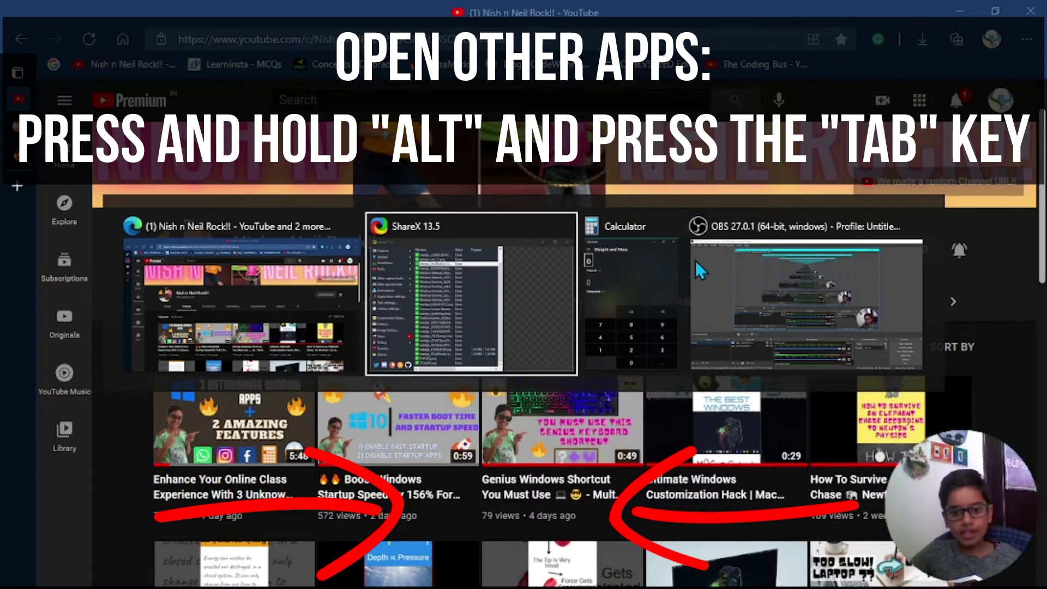
{"action": "key", "text": "Escape"}
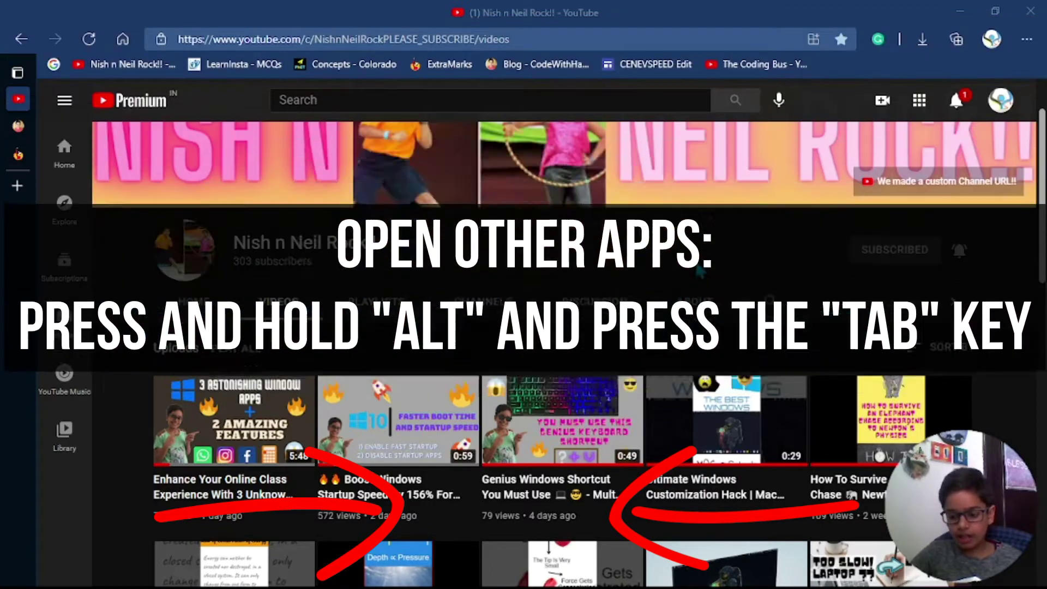
{"action": "key", "text": "alt+Tab"}
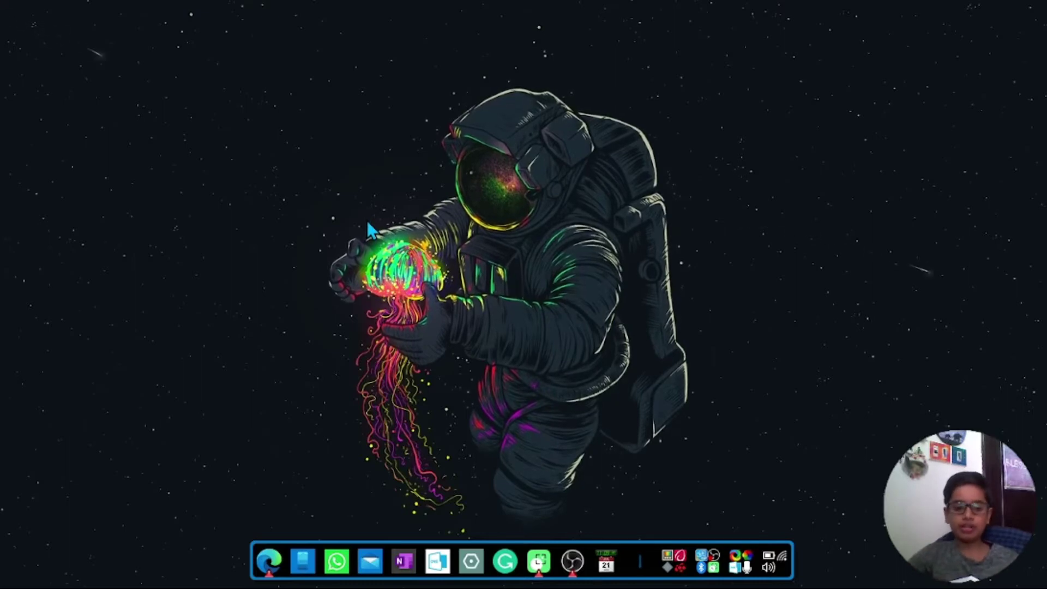
- In Edge, cycle tabs forward with Ctrl+Tab, then back with Ctrl+Shift+Tab to CodeWithHarry
{"action": "key", "text": "alt+Tab"}
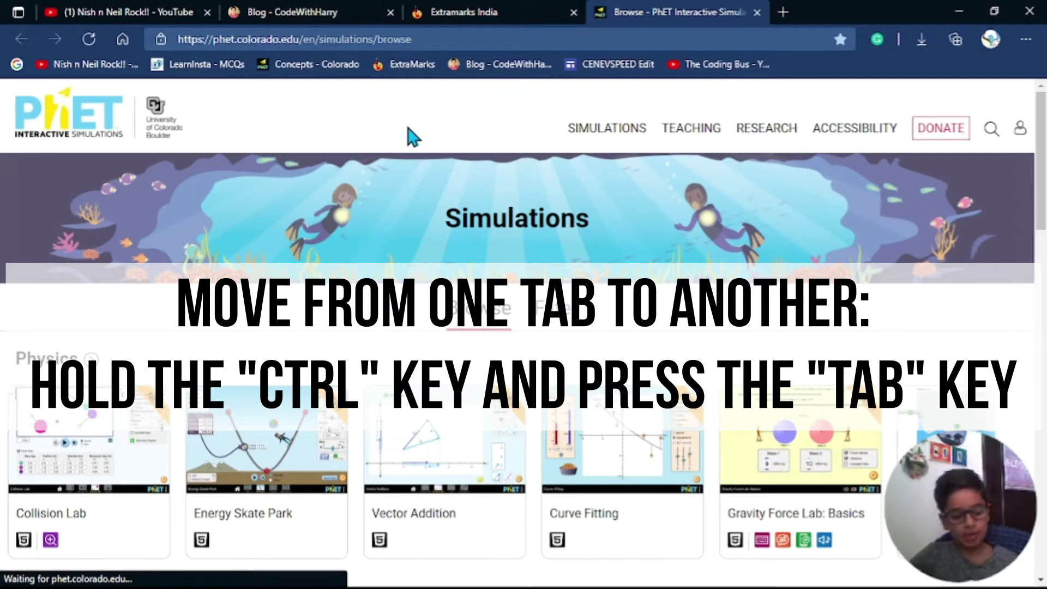
{"action": "key", "text": "ctrl+Tab"}
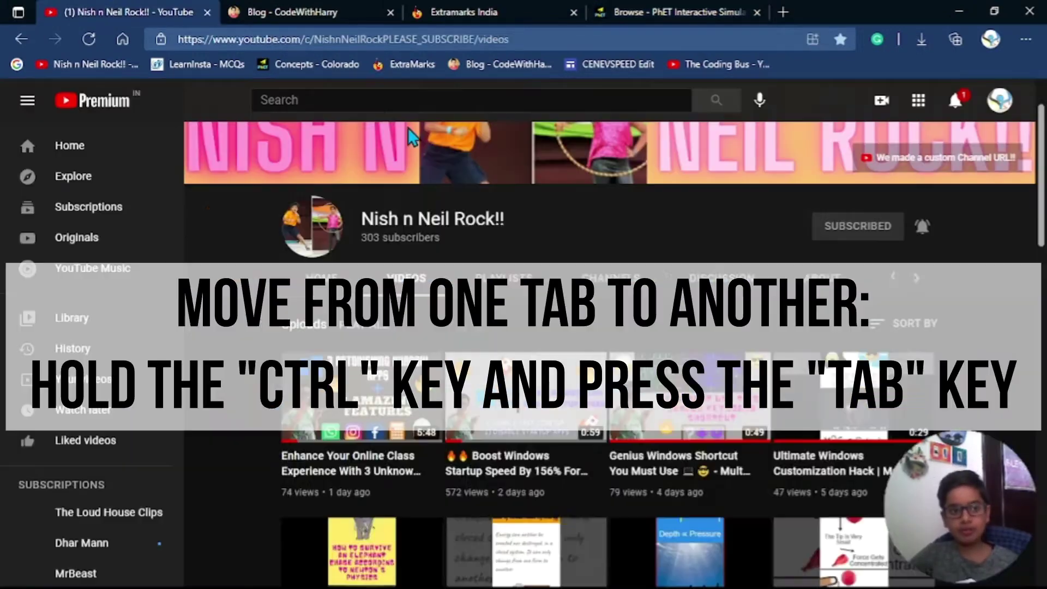
{"action": "key", "text": "ctrl+Tab"}
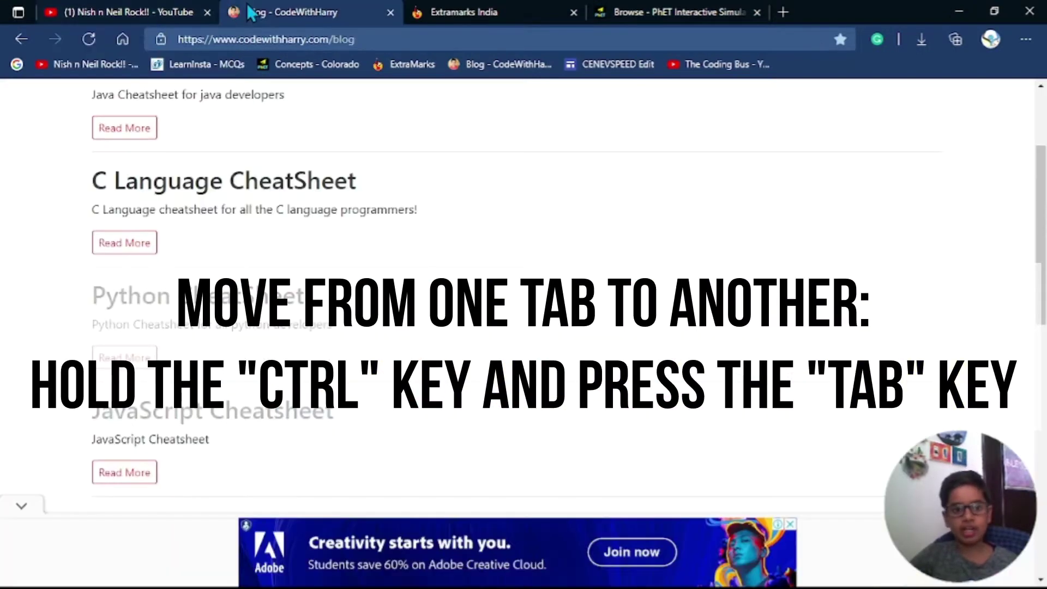
{"action": "key", "text": "ctrl+Tab"}
{"action": "key", "text": "ctrl+Tab"}
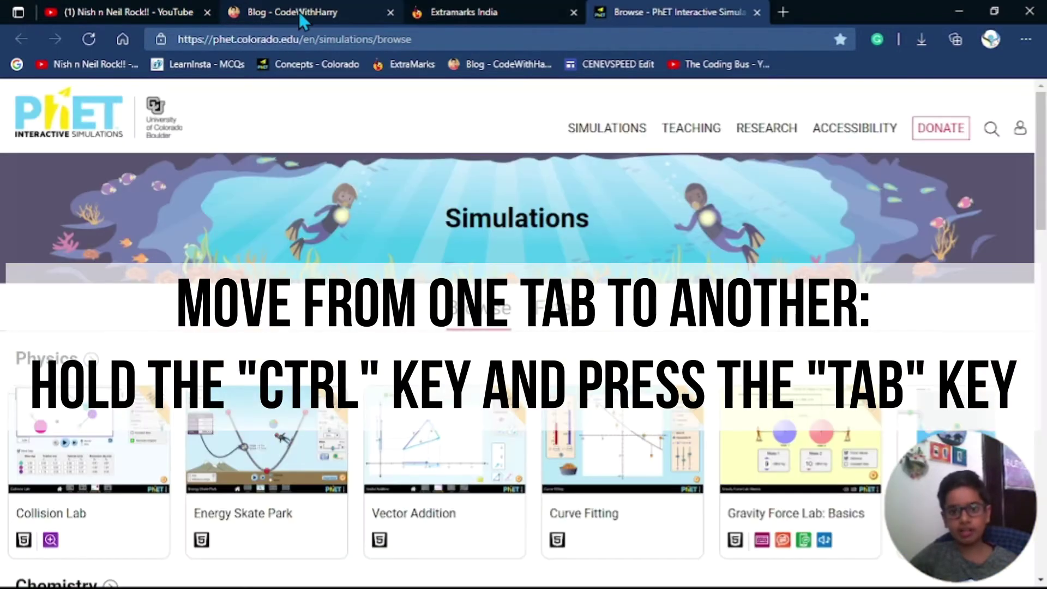
{"action": "key", "text": "ctrl+Tab"}
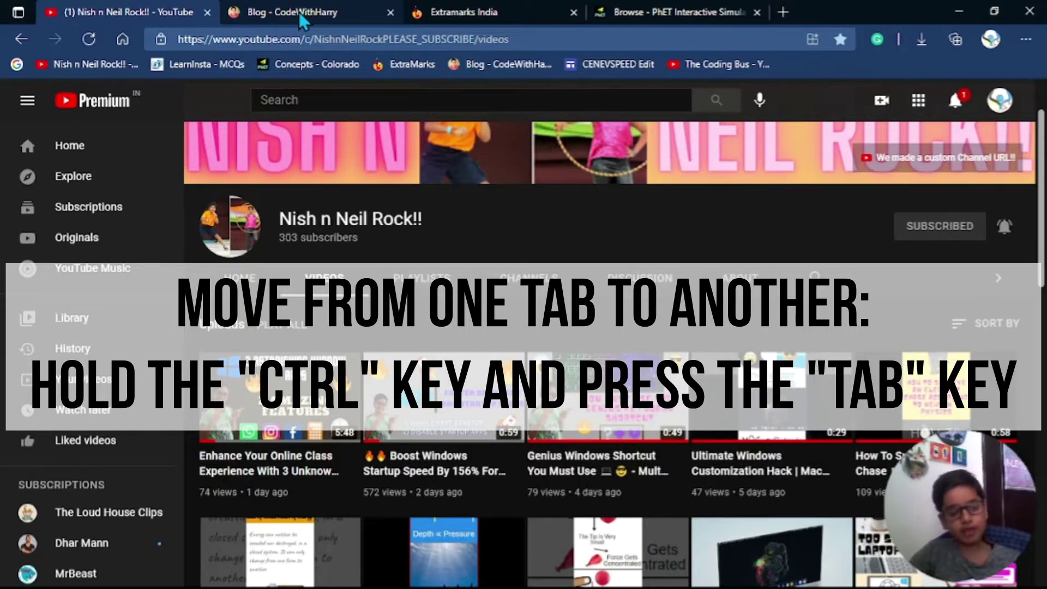
{"action": "key", "text": "ctrl+shift+Tab"}
{"action": "key", "text": "ctrl+shift+Tab"}
{"action": "key", "text": "ctrl+shift+Tab"}
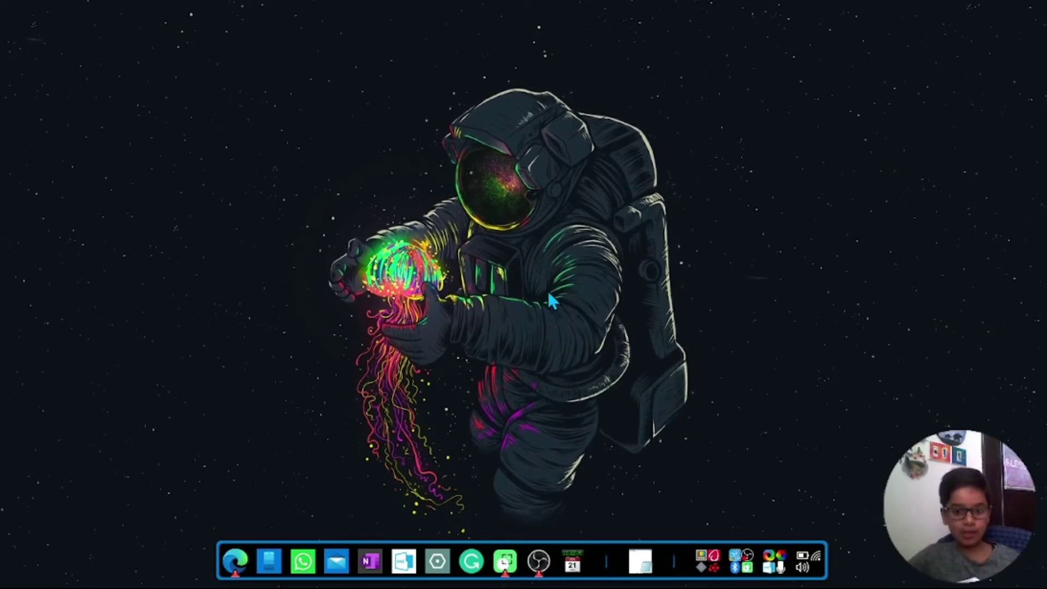
- In Notepad, insert a laptop emoji found by searching 'laptop' in the Win+. emoji panel
{"action": "key", "text": "alt+Tab"}
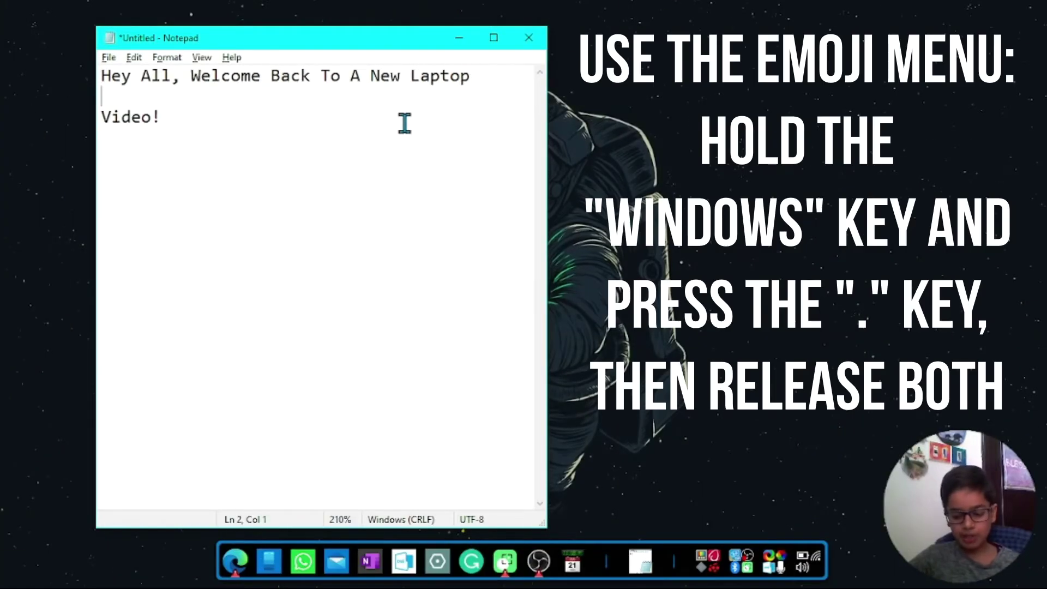
{"action": "key", "text": "super+period"}
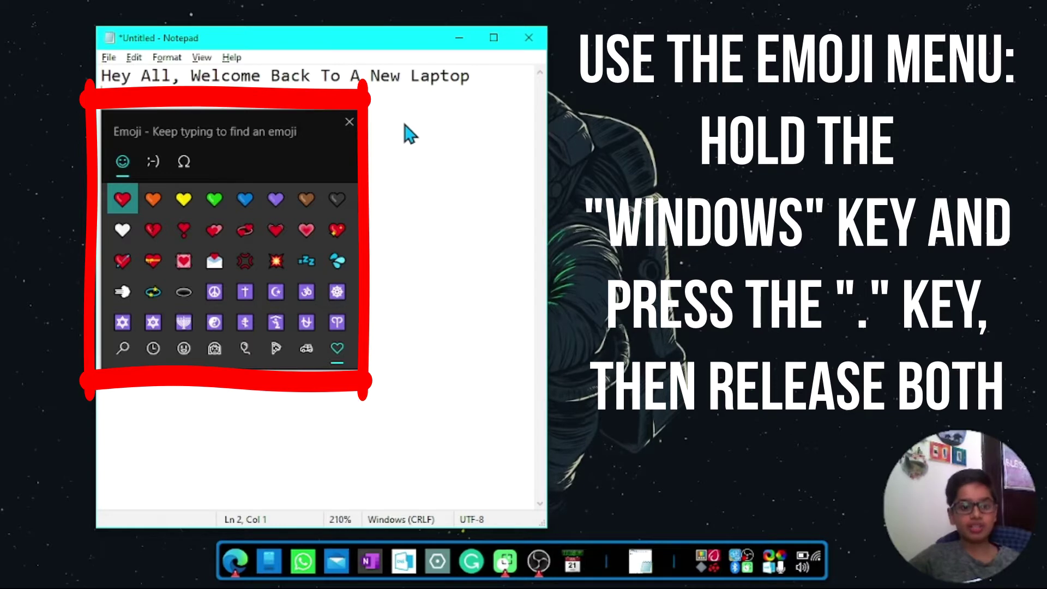
{"action": "scroll", "coordinate": [198, 260], "scroll_direction": "down", "scroll_amount": 5}
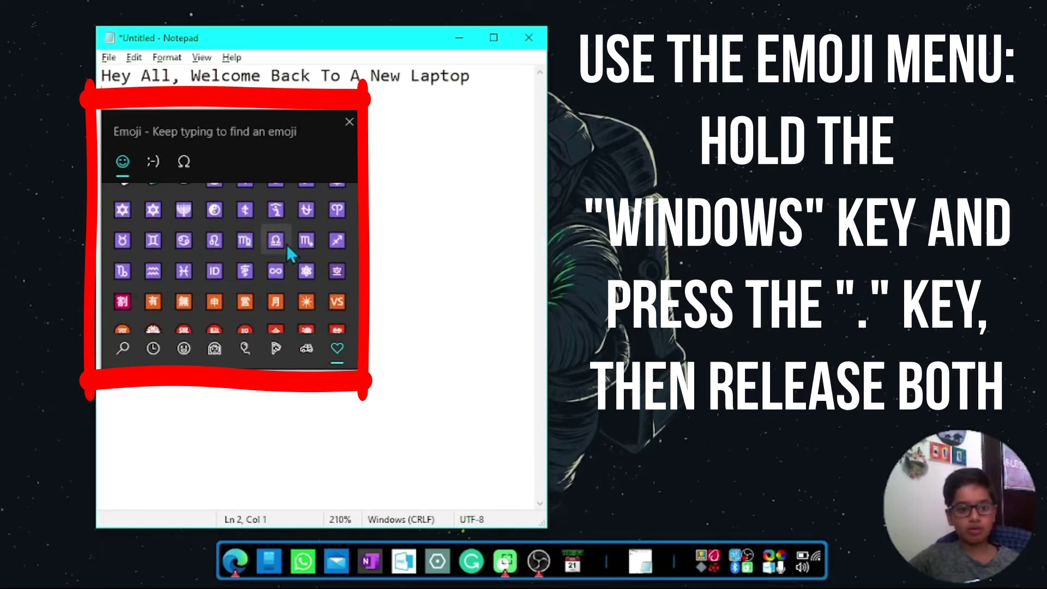
{"action": "scroll", "coordinate": [275, 267], "scroll_direction": "down", "scroll_amount": 3}
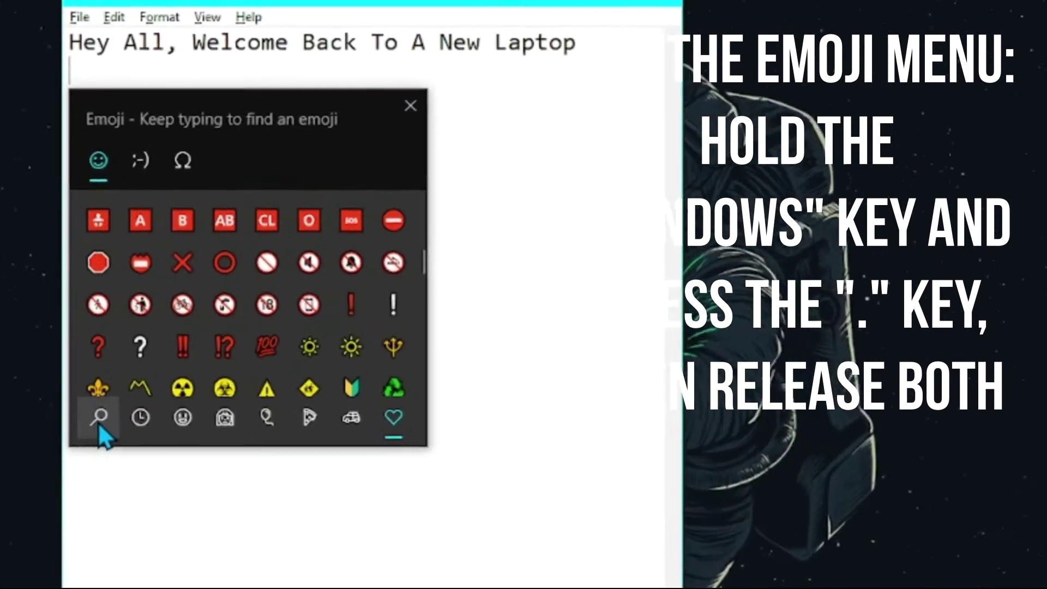
{"action": "left_click", "coordinate": [123, 348]}
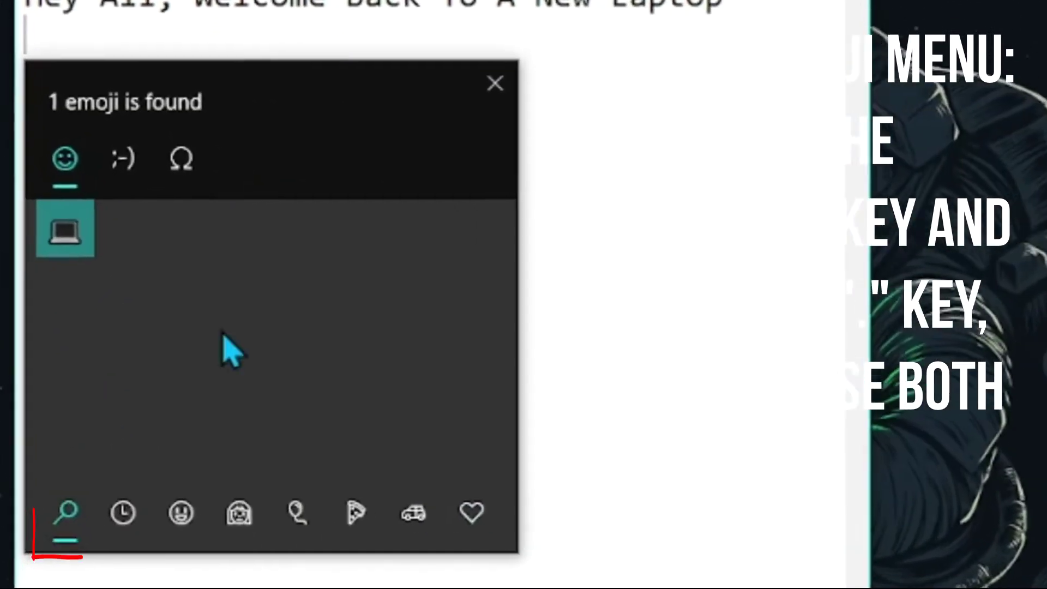
{"action": "type", "text": "laptop"}
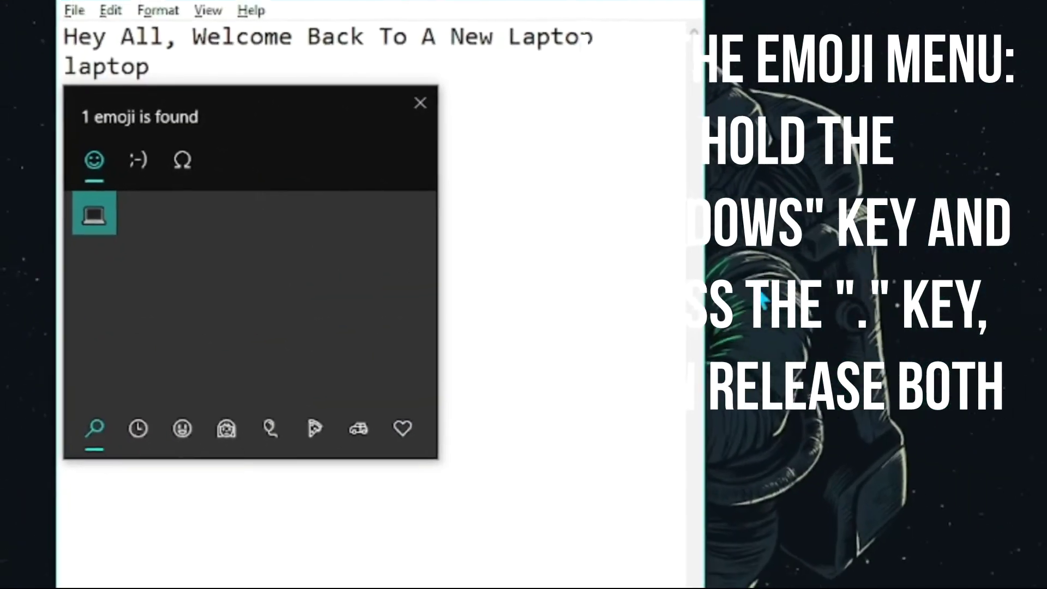
{"action": "key", "text": "Return"}
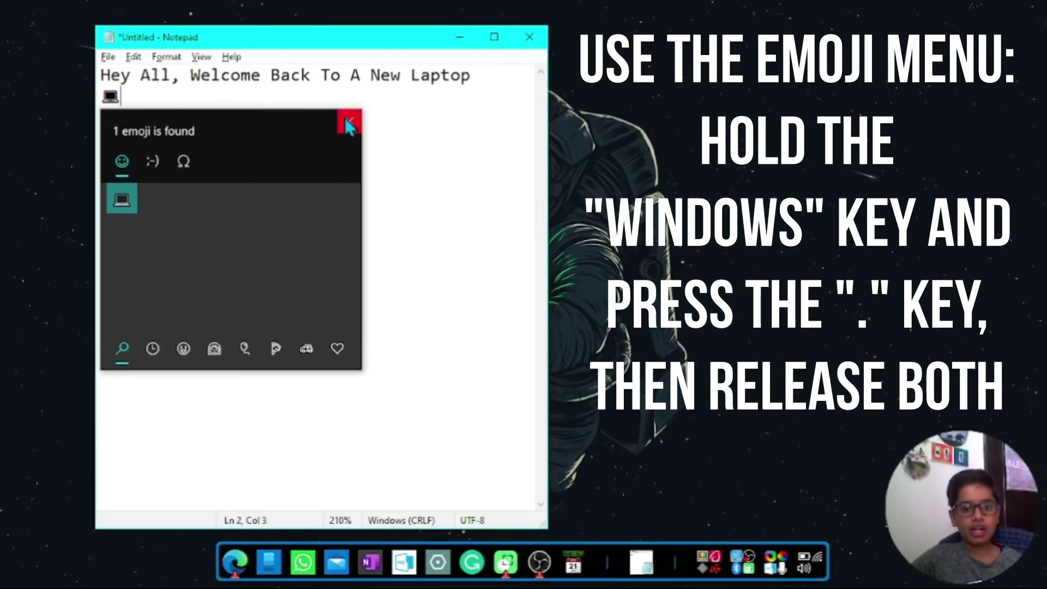
- Close the emoji panel, add 'Video!' on a new line, and select the emoji
{"action": "left_click", "coordinate": [349, 121]}
{"action": "key", "text": "Return"}
{"action": "type", "text": "Video!"}
{"action": "left_click_drag", "start_coordinate": [125, 97], "coordinate": [77, 98]}
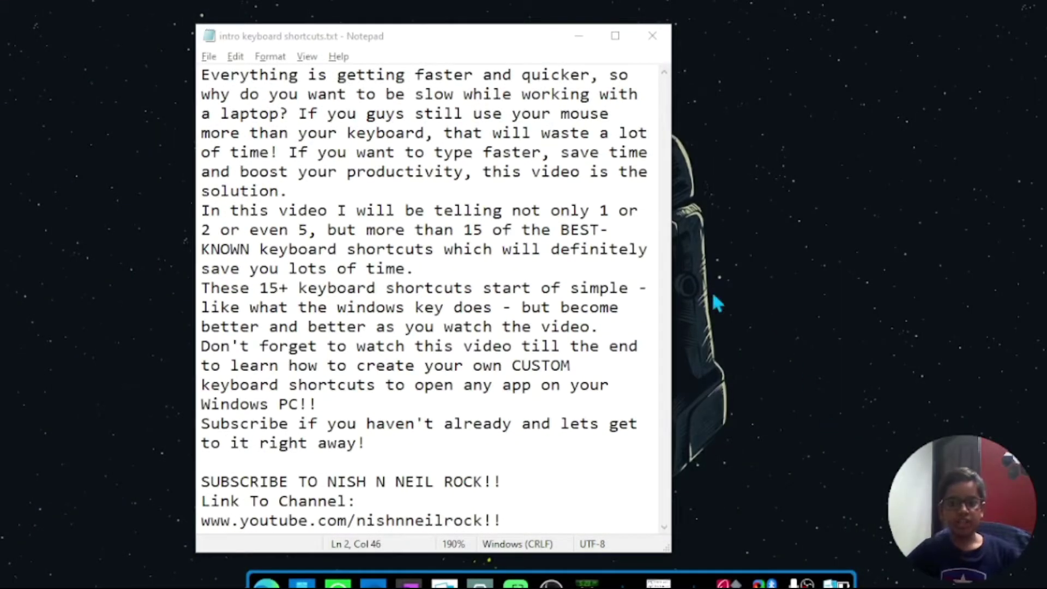
- Move around line 2, then use Home and Ctrl+End to reach line start and document end
{"action": "left_click", "coordinate": [642, 207]}
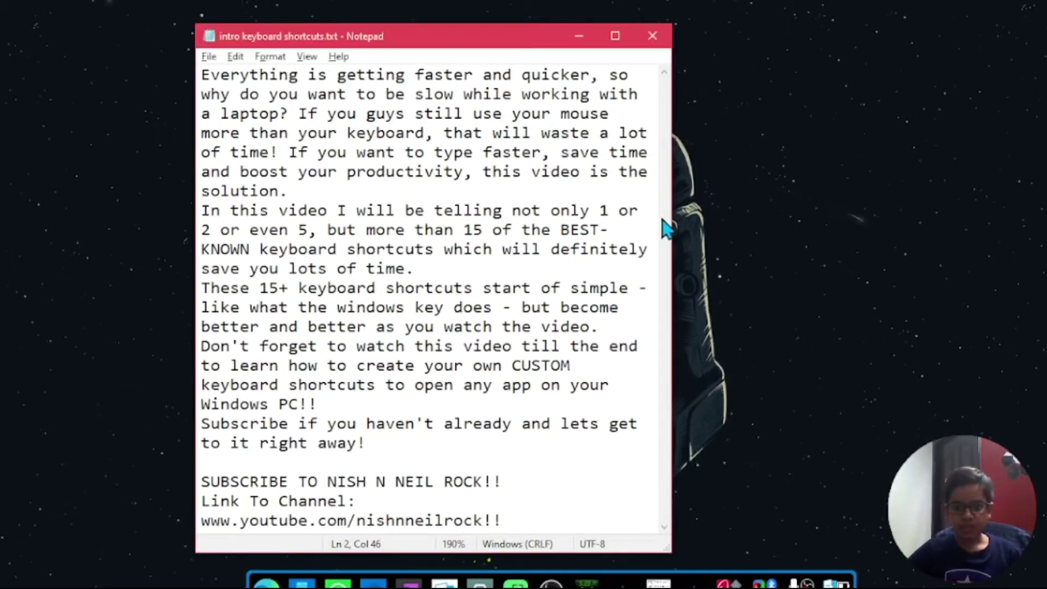
{"action": "left_click_drag", "start_coordinate": [620, 210], "coordinate": [647, 213]}
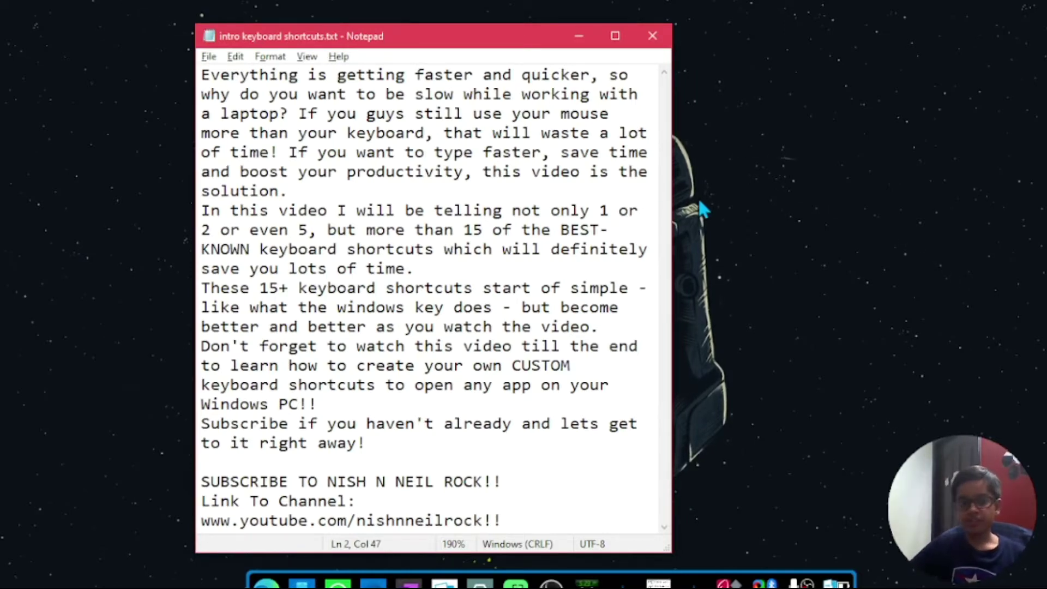
{"action": "left_click", "coordinate": [200, 214]}
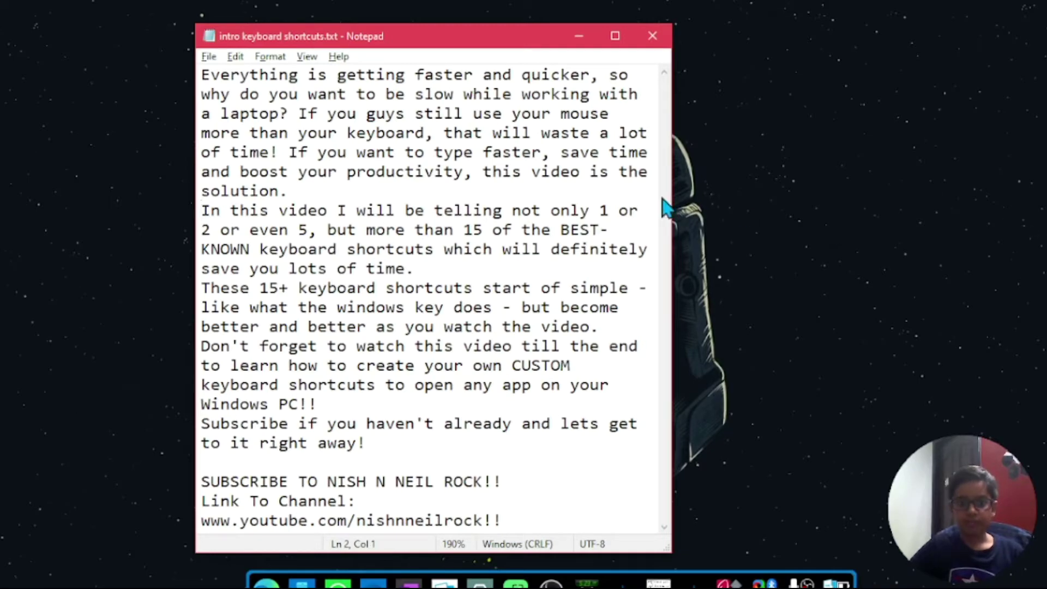
{"action": "left_click", "coordinate": [649, 210]}
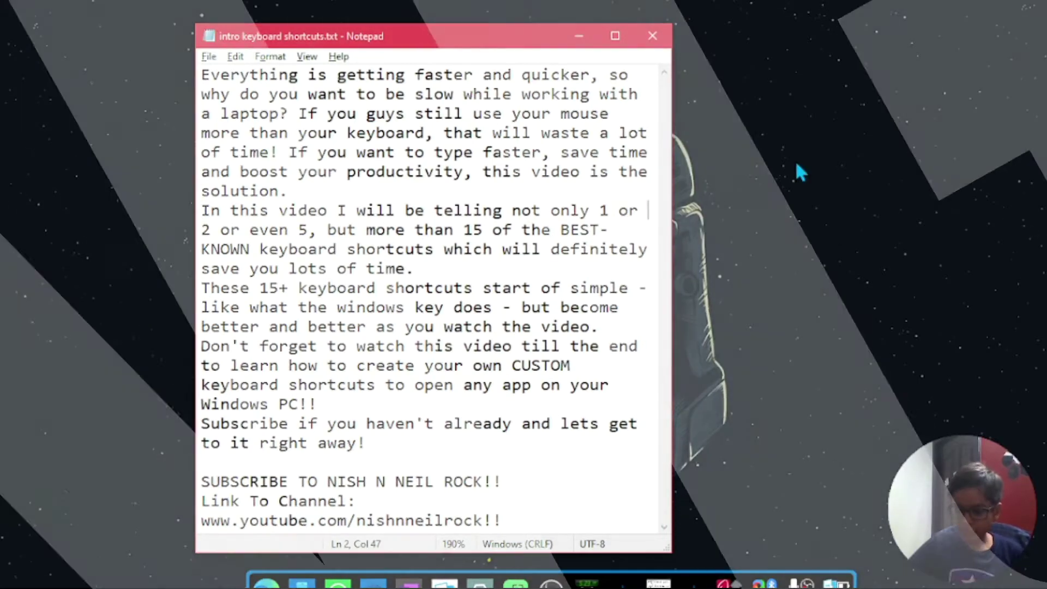
{"action": "key", "text": "Home"}
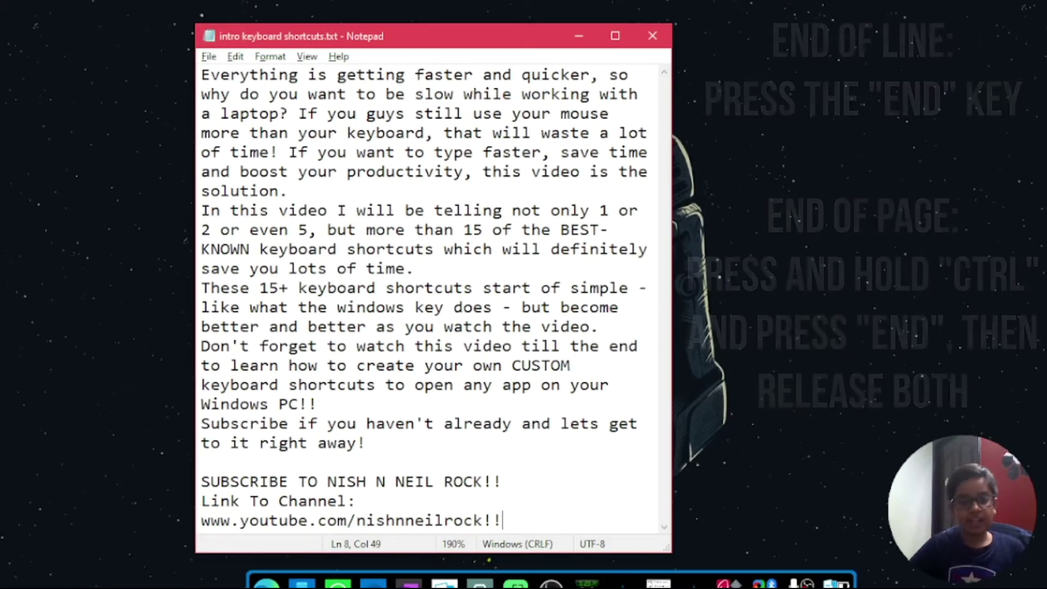
{"action": "key", "text": "ctrl+End"}
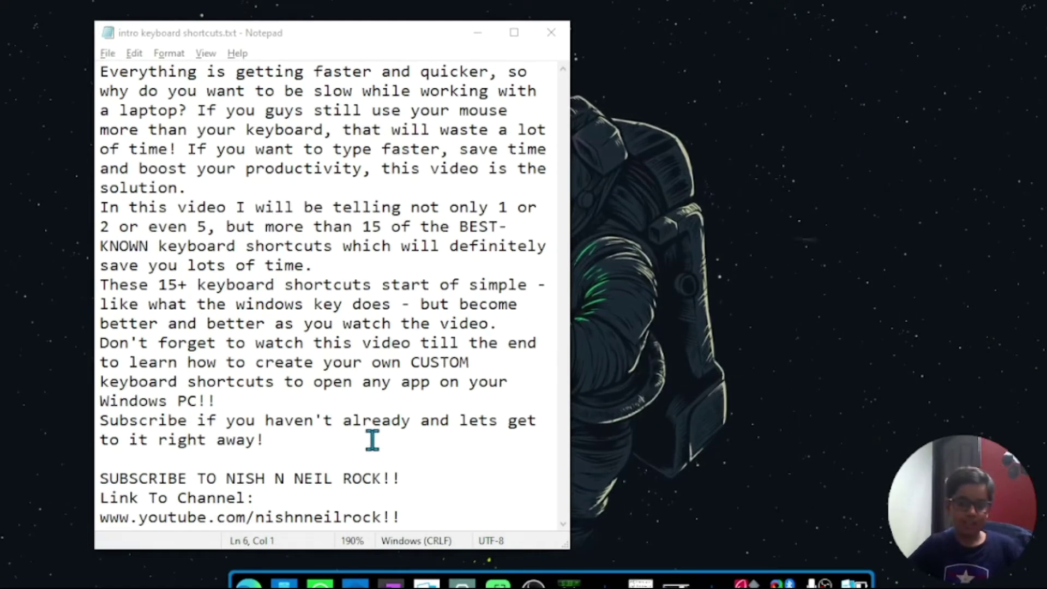
{"action": "left_click", "coordinate": [282, 440]}
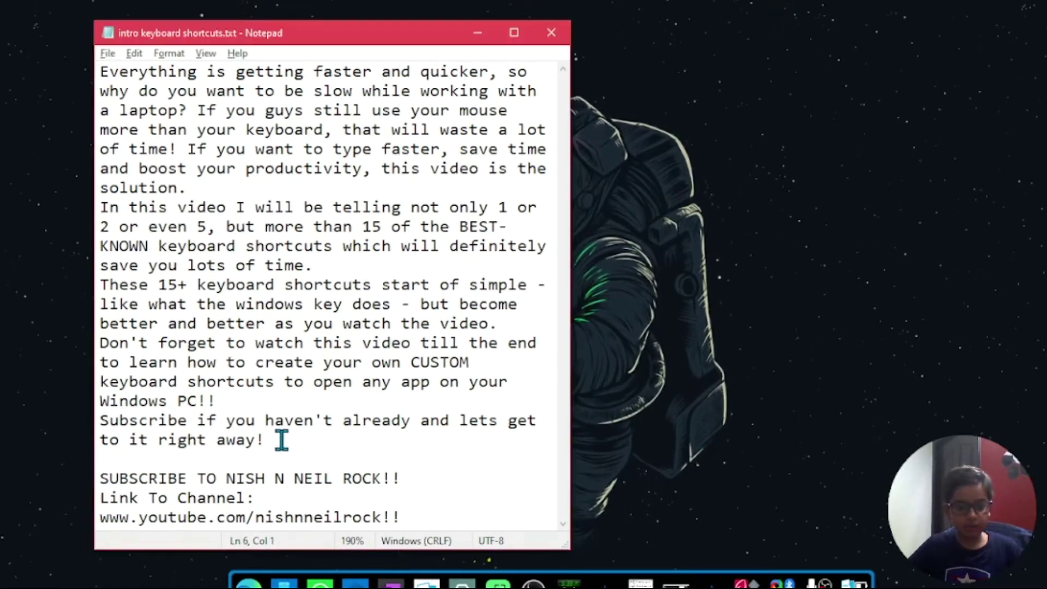
{"action": "left_click_drag", "start_coordinate": [214, 439], "coordinate": [294, 436]}
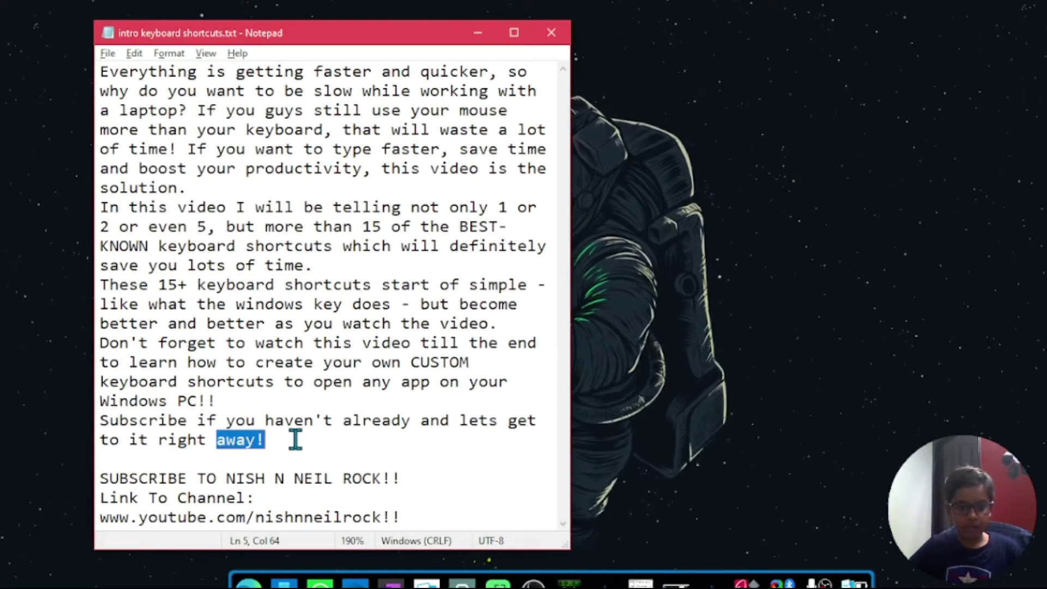
{"action": "left_click", "coordinate": [294, 437]}
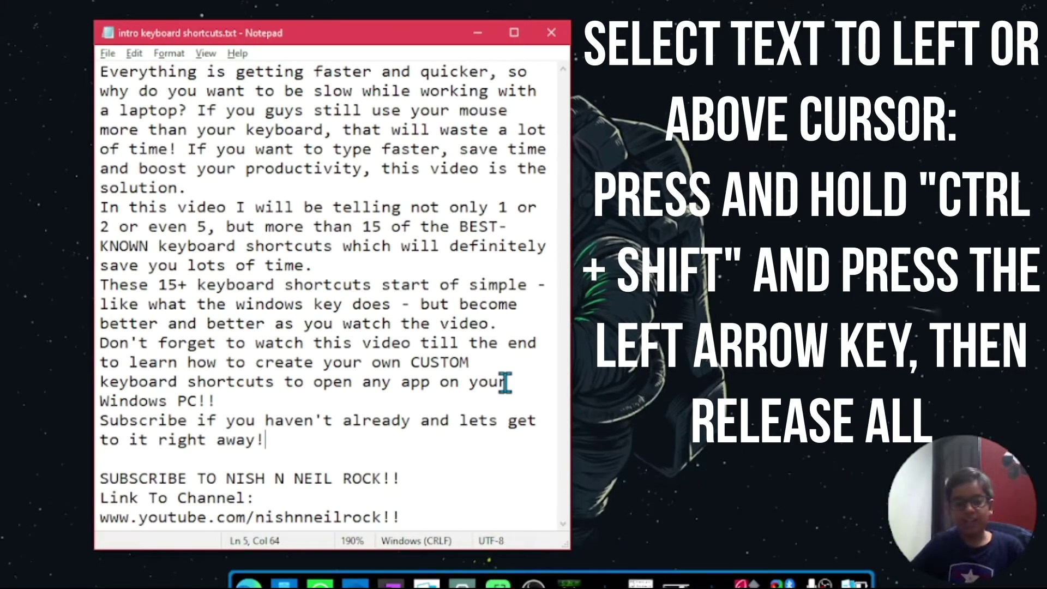
{"action": "key", "text": "ctrl+shift+Left"}
{"action": "key", "text": "ctrl+shift+Left"}
{"action": "key", "text": "ctrl+shift+Left"}
{"action": "key", "text": "ctrl+shift+Left"}
{"action": "key", "text": "ctrl+shift+Left"}
{"action": "key", "text": "ctrl+shift+Left"}
{"action": "key", "text": "ctrl+shift+Left"}
{"action": "key", "text": "ctrl+shift+Left"}
{"action": "key", "text": "ctrl+shift+Left"}
{"action": "key", "text": "ctrl+shift+Left"}
{"action": "key", "text": "ctrl+shift+Left"}
{"action": "key", "text": "ctrl+shift+Left"}
{"action": "key", "text": "ctrl+shift+Left"}
{"action": "key", "text": "ctrl+shift+Left"}
{"action": "key", "text": "ctrl+shift+Left"}
{"action": "key", "text": "ctrl+shift+Left"}
{"action": "key", "text": "ctrl+shift+Left"}
{"action": "key", "text": "ctrl+shift+Left"}
{"action": "key", "text": "ctrl+shift+Left"}
{"action": "key", "text": "ctrl+shift+Left"}
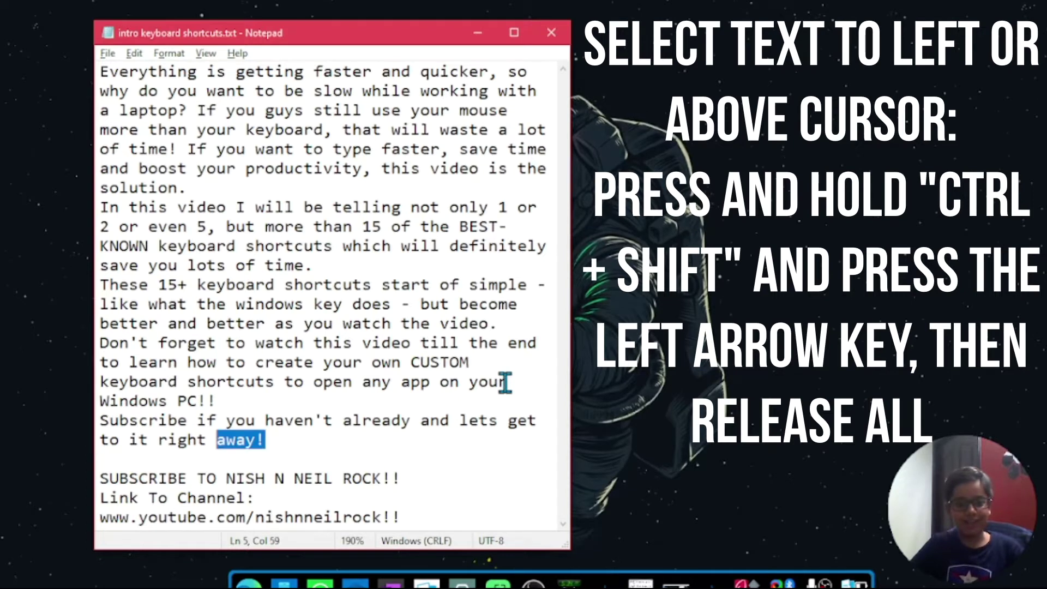
{"action": "key", "text": "ctrl+shift+Left"}
{"action": "key", "text": "ctrl+shift+Left"}
{"action": "key", "text": "ctrl+shift+Left"}
{"action": "key", "text": "ctrl+shift+Left"}
{"action": "key", "text": "ctrl+shift+Left"}
{"action": "key", "text": "ctrl+shift+Left"}
{"action": "key", "text": "ctrl+shift+Left"}
{"action": "key", "text": "ctrl+shift+Left"}
{"action": "key", "text": "ctrl+shift+Left"}
{"action": "key", "text": "ctrl+shift+Left"}
{"action": "key", "text": "ctrl+shift+Left"}
{"action": "key", "text": "ctrl+shift+Left"}
{"action": "key", "text": "ctrl+shift+Left"}
{"action": "key", "text": "ctrl+shift+Left"}
{"action": "key", "text": "ctrl+shift+Left"}
{"action": "key", "text": "ctrl+shift+Left"}
{"action": "key", "text": "ctrl+shift+Left"}
{"action": "key", "text": "ctrl+shift+Left"}
{"action": "key", "text": "ctrl+shift+Left"}
{"action": "key", "text": "ctrl+shift+Left"}
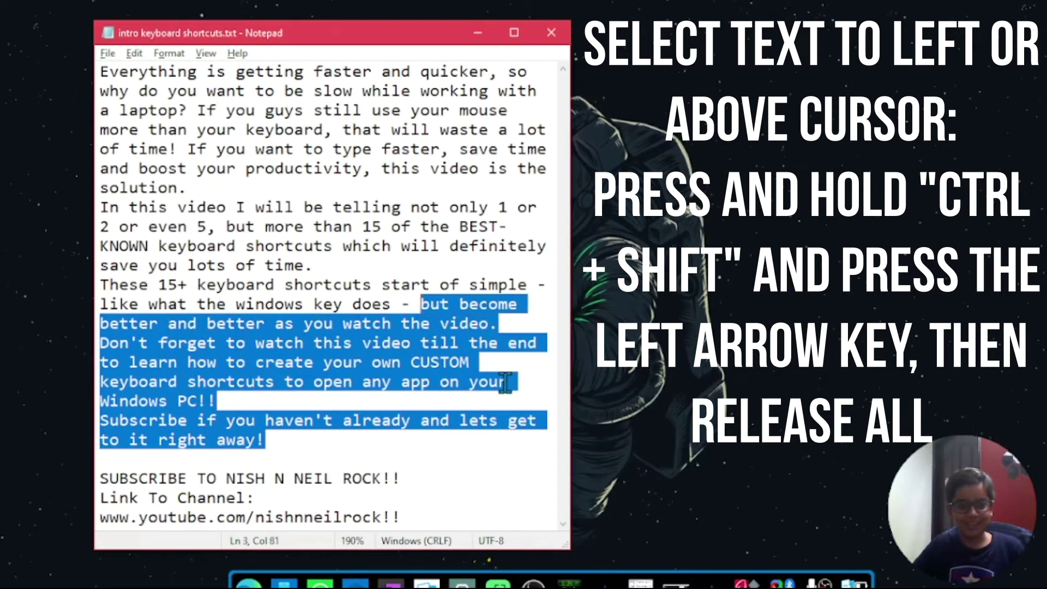
{"action": "key", "text": "ctrl+shift+Left"}
{"action": "key", "text": "ctrl+shift+Left"}
{"action": "key", "text": "ctrl+shift+Left"}
{"action": "key", "text": "ctrl+shift+Left"}
{"action": "key", "text": "ctrl+shift+Left"}
{"action": "key", "text": "ctrl+shift+Left"}
{"action": "key", "text": "ctrl+shift+Left"}
{"action": "key", "text": "ctrl+shift+Left"}
{"action": "key", "text": "ctrl+shift+Left"}
{"action": "key", "text": "ctrl+shift+Left"}
{"action": "key", "text": "ctrl+shift+Left"}
{"action": "key", "text": "ctrl+shift+Left"}
{"action": "key", "text": "ctrl+shift+Left"}
{"action": "key", "text": "ctrl+shift+Left"}
{"action": "key", "text": "ctrl+shift+Left"}
{"action": "key", "text": "ctrl+shift+Left"}
{"action": "key", "text": "ctrl+shift+Left"}
{"action": "key", "text": "ctrl+shift+Left"}
{"action": "key", "text": "ctrl+shift+Left"}
{"action": "key", "text": "ctrl+shift+Left"}
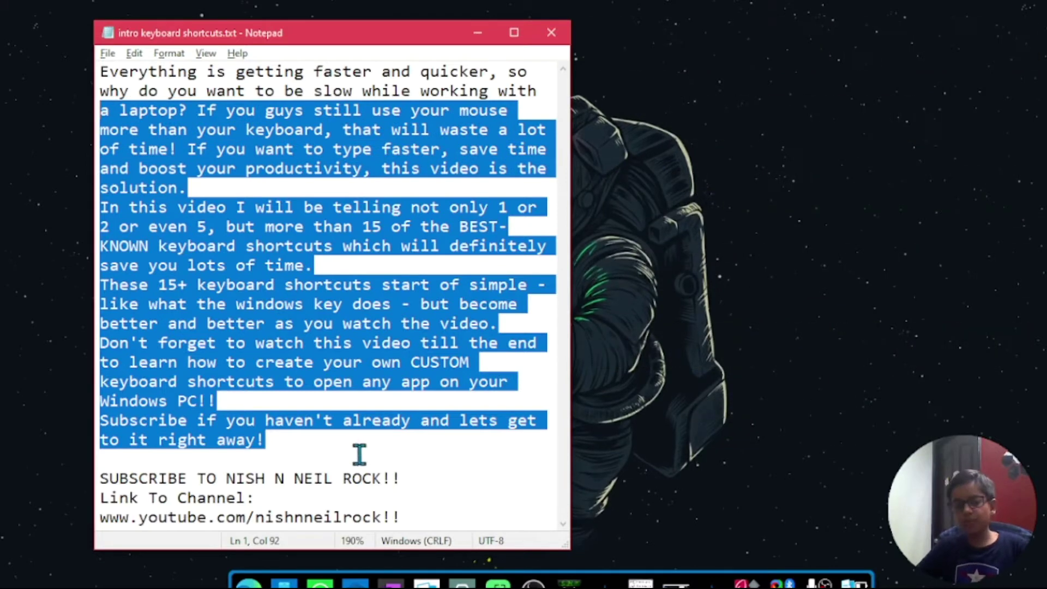
{"action": "left_click", "coordinate": [332, 446]}
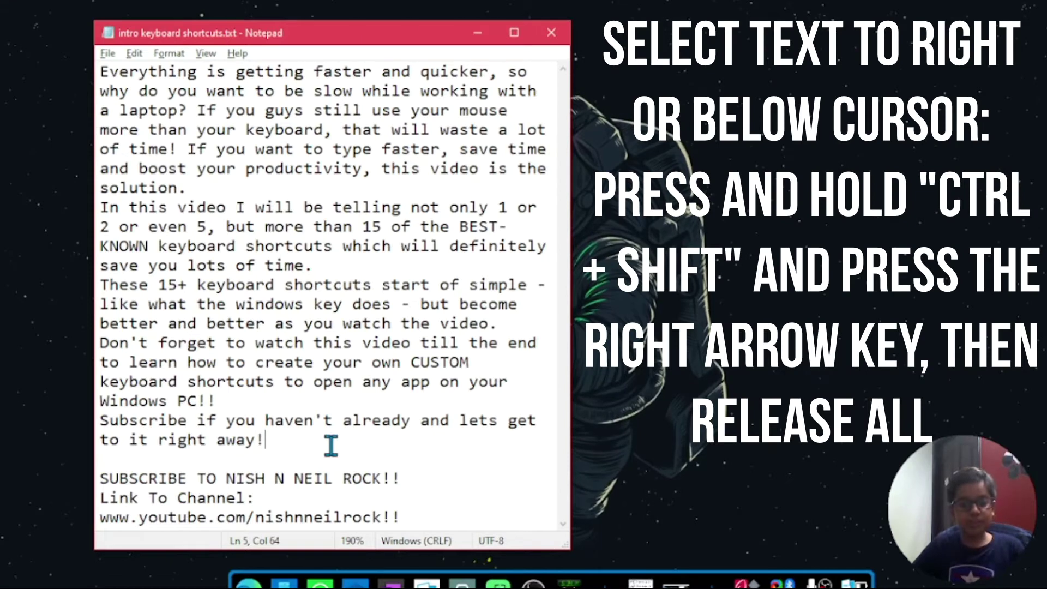
{"action": "key", "text": "ctrl+shift+Right"}
{"action": "key", "text": "ctrl+shift+Right"}
{"action": "key", "text": "ctrl+shift+Right"}
{"action": "key", "text": "ctrl+shift+Right"}
{"action": "key", "text": "ctrl+shift+Right"}
{"action": "key", "text": "ctrl+shift+Right"}
{"action": "key", "text": "ctrl+shift+Right"}
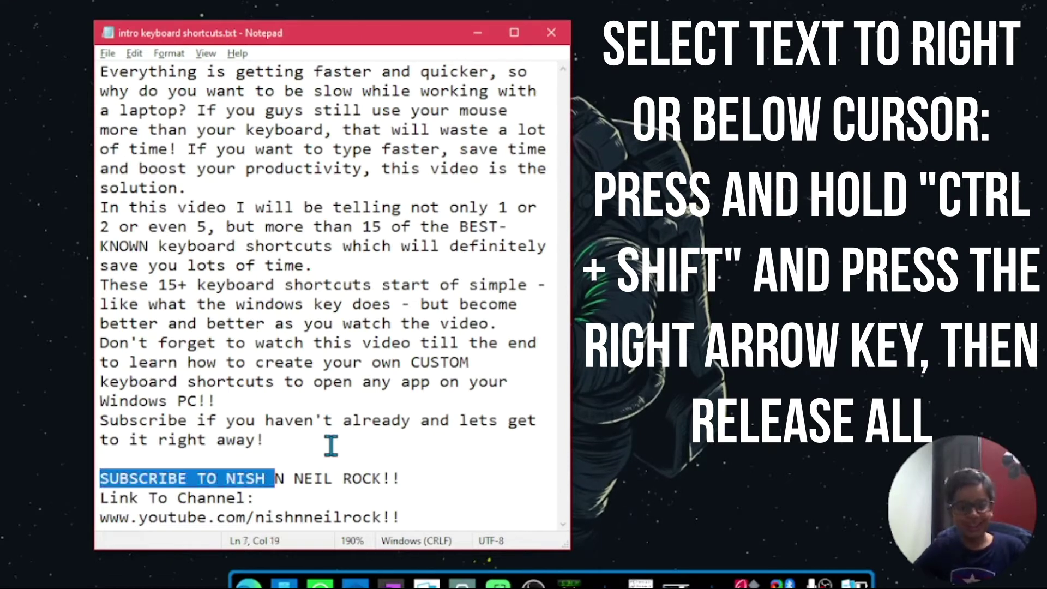
{"action": "key", "text": "ctrl+shift+Right"}
{"action": "key", "text": "ctrl+shift+Right"}
{"action": "key", "text": "ctrl+shift+Right"}
{"action": "key", "text": "ctrl+shift+Right"}
{"action": "key", "text": "ctrl+shift+Right"}
{"action": "key", "text": "ctrl+shift+Right"}
{"action": "key", "text": "ctrl+shift+Right"}
{"action": "key", "text": "ctrl+shift+Right"}
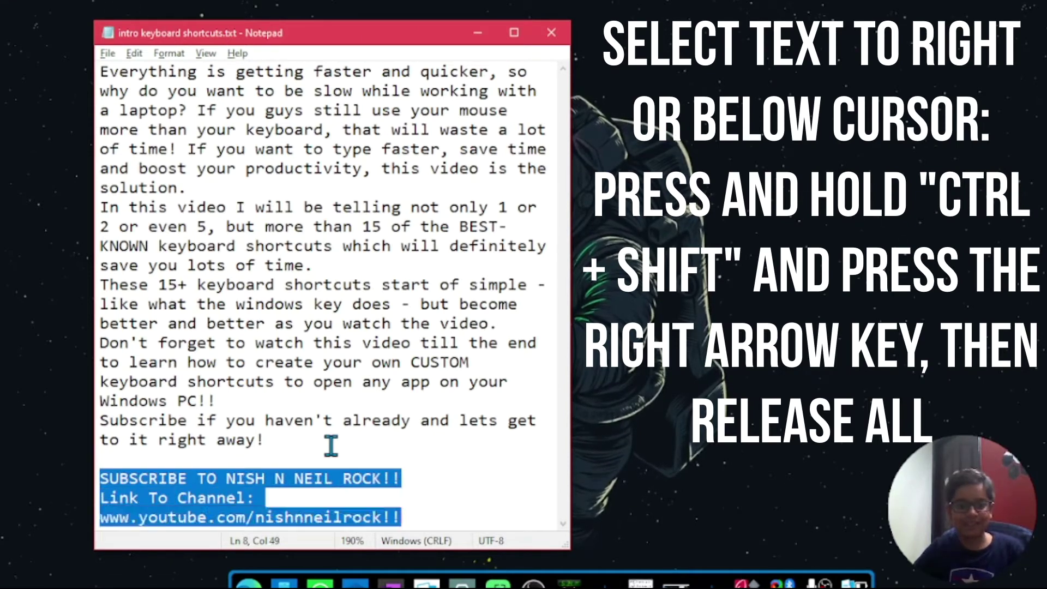
{"action": "left_click", "coordinate": [331, 446]}
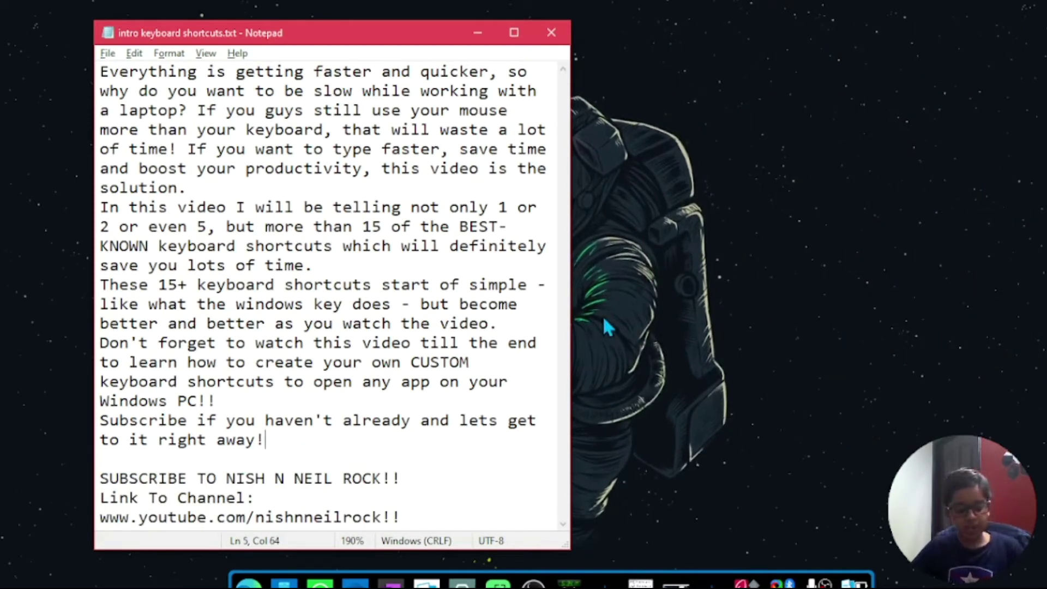
{"action": "key", "text": "ctrl+a"}
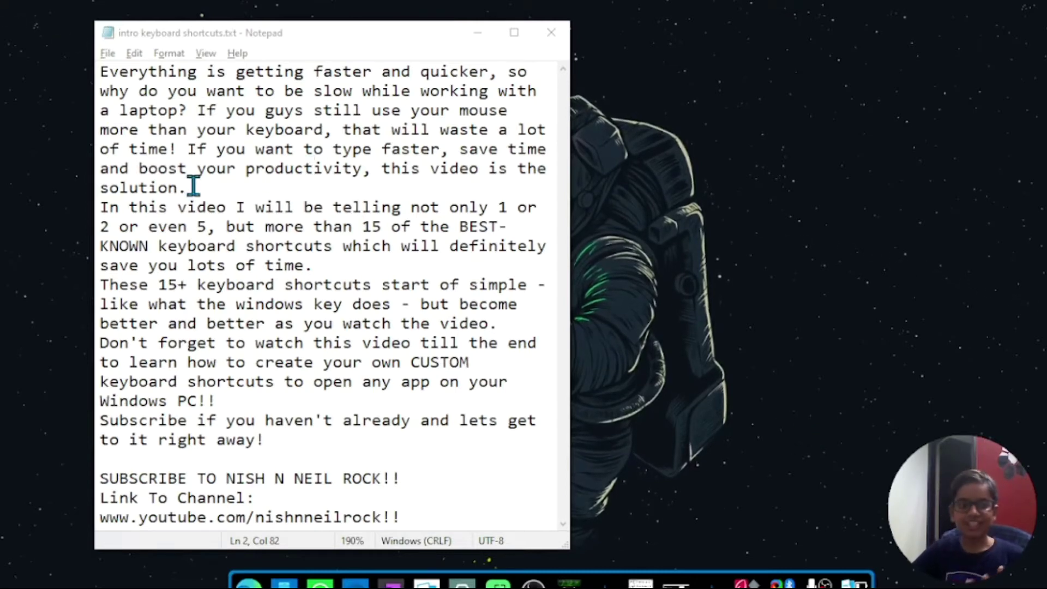
- Copy 'solution.' and paste it on a new line below 'to it right away!'
{"action": "left_click_drag", "start_coordinate": [193, 187], "coordinate": [96, 188]}
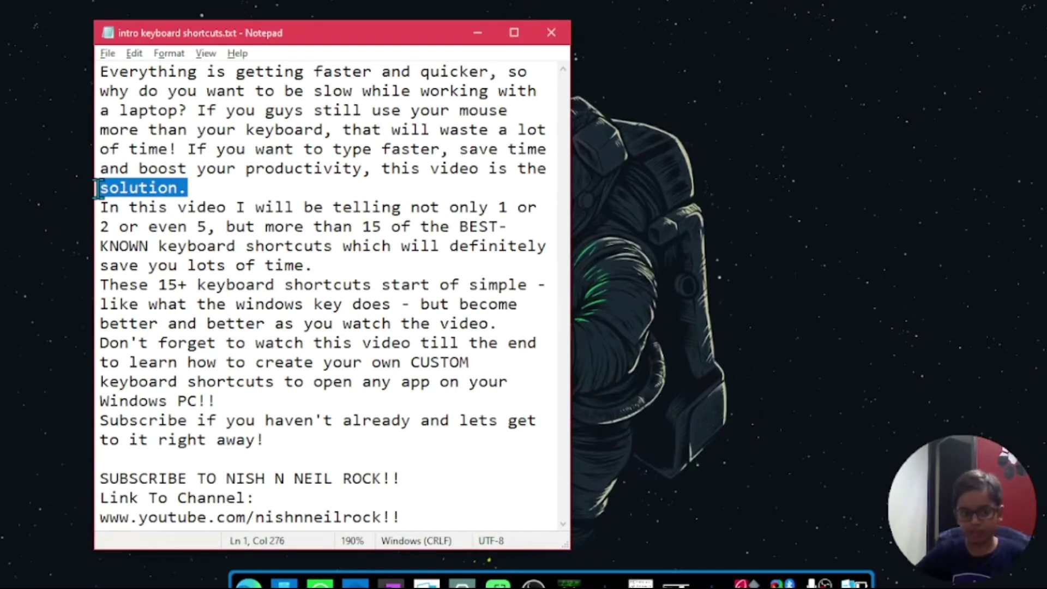
{"action": "left_click", "coordinate": [97, 188]}
{"action": "left_click_drag", "start_coordinate": [196, 188], "coordinate": [96, 189]}
{"action": "key", "text": "ctrl+c"}
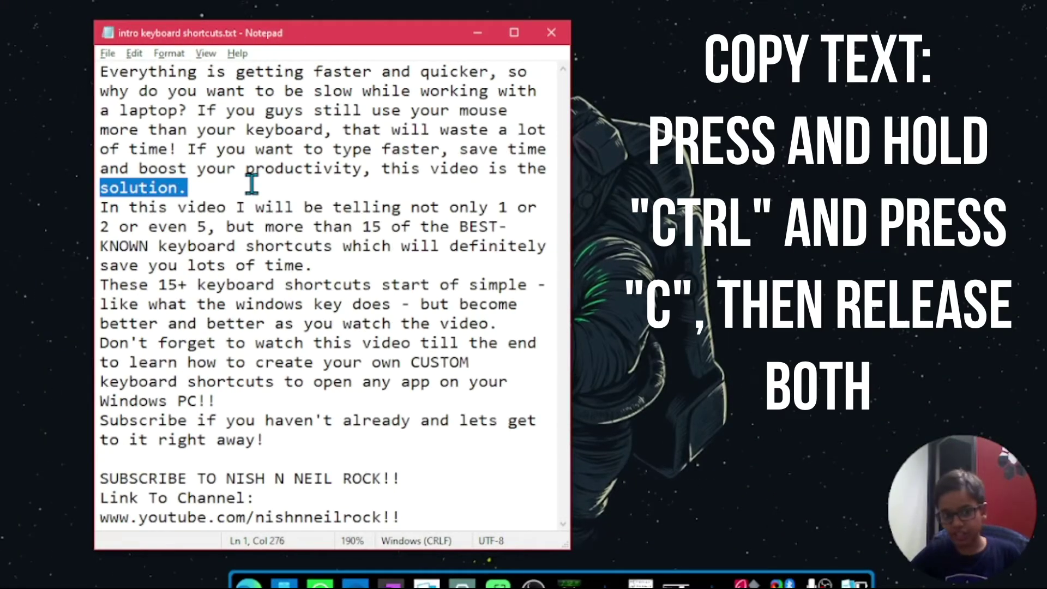
{"action": "left_click", "coordinate": [271, 443]}
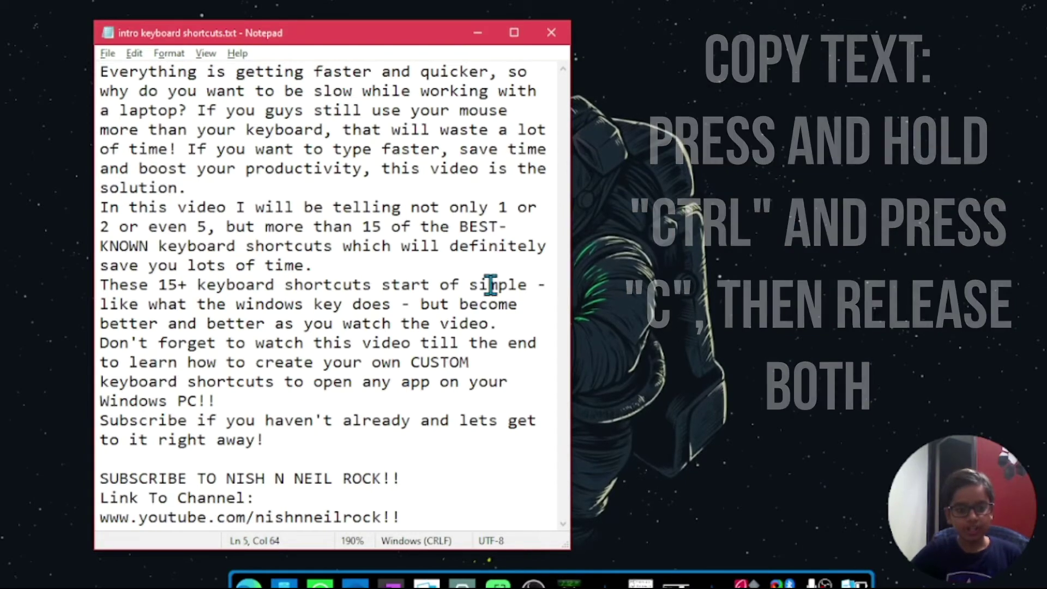
{"action": "key", "text": "Return"}
{"action": "key", "text": "Return"}
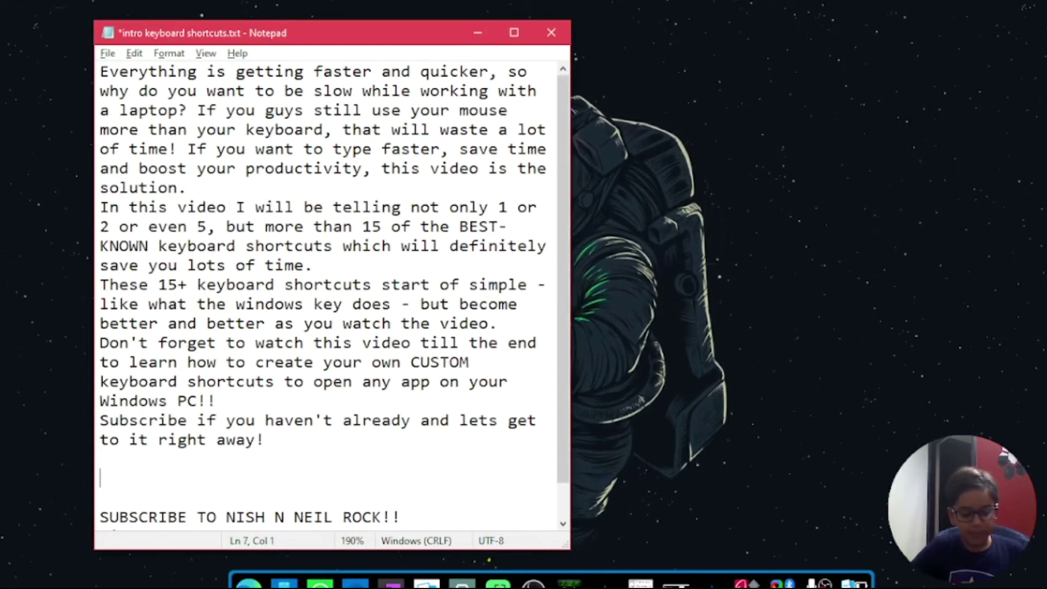
{"action": "key", "text": "ctrl+v"}
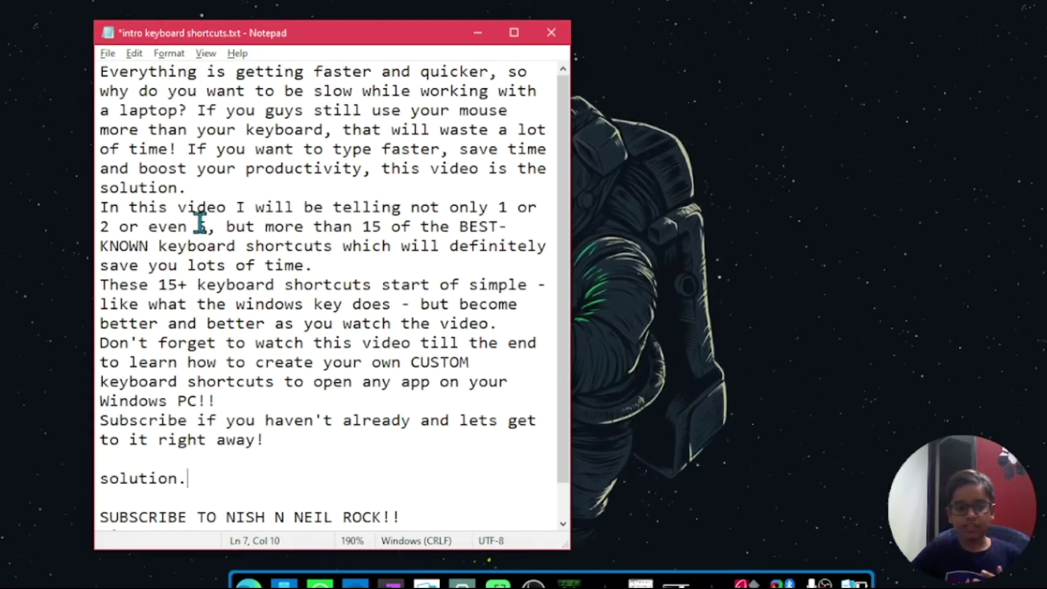
- Cut 'Windows PC!!' from the end of its line and paste it after 'to it right away!'
{"action": "left_click_drag", "start_coordinate": [186, 479], "coordinate": [100, 470]}
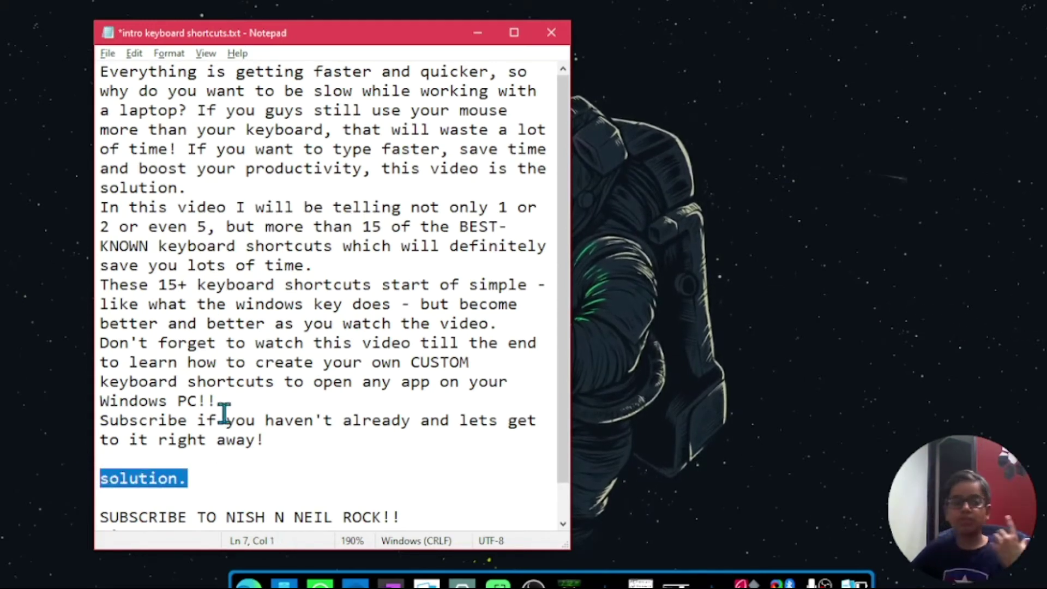
{"action": "left_click_drag", "start_coordinate": [217, 401], "coordinate": [90, 396]}
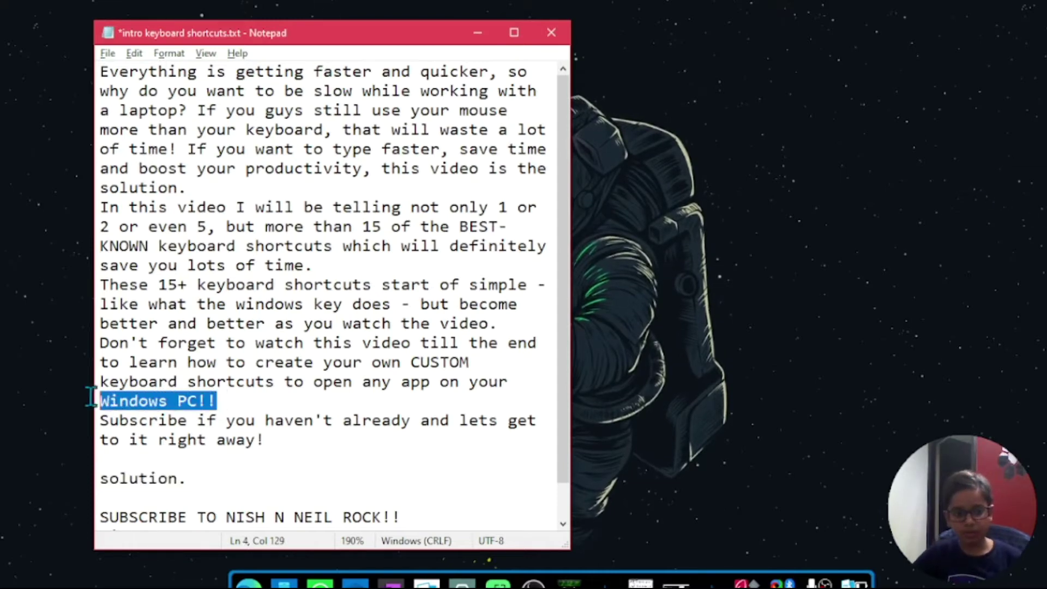
{"action": "left_click", "coordinate": [281, 438]}
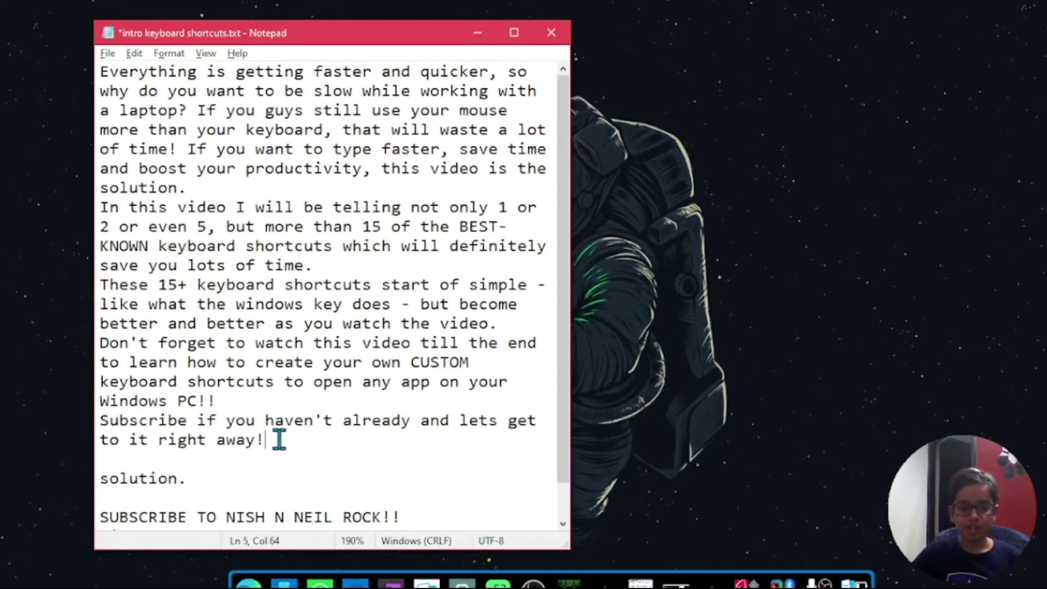
{"action": "left_click_drag", "start_coordinate": [234, 402], "coordinate": [83, 398]}
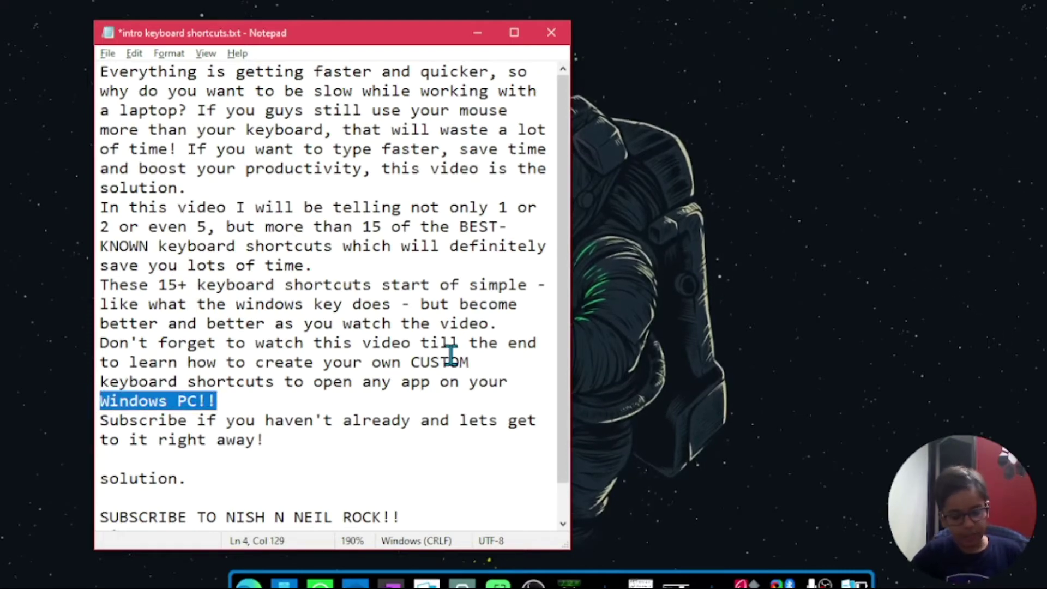
{"action": "key", "text": "ctrl+x"}
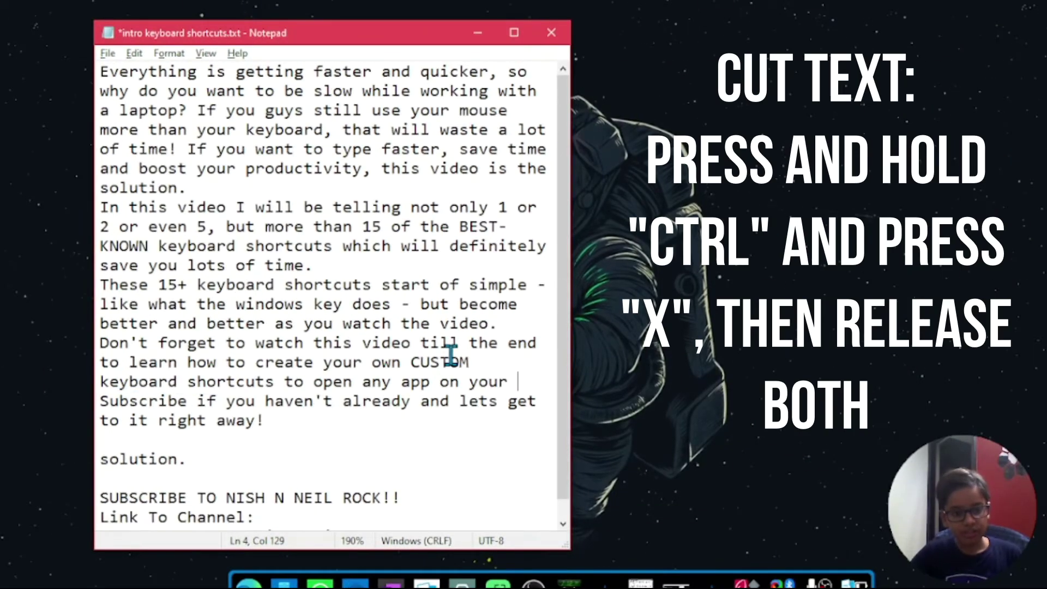
{"action": "left_click", "coordinate": [314, 414]}
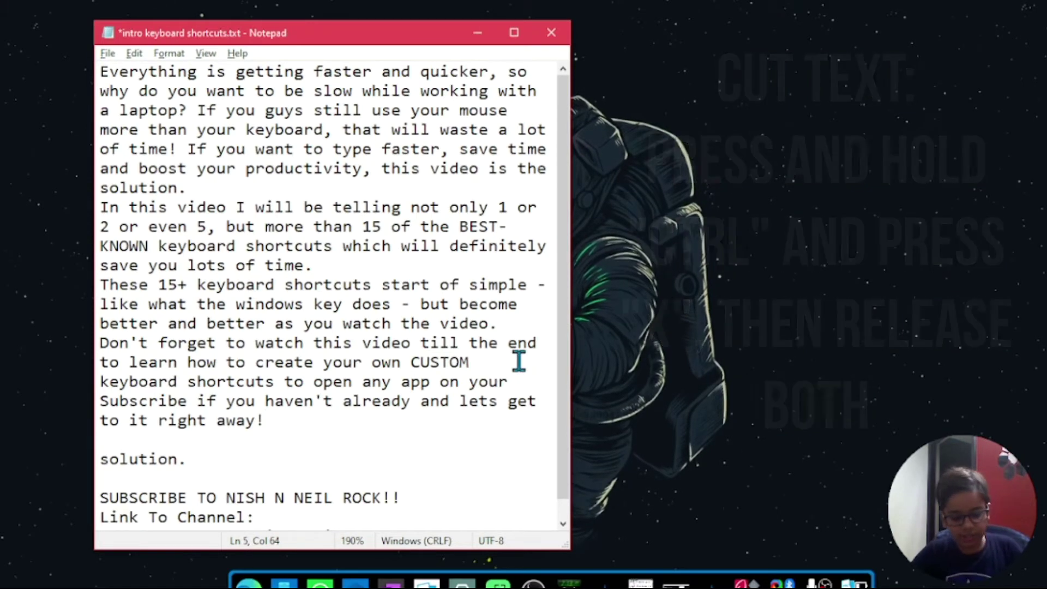
{"action": "key", "text": "ctrl+v"}
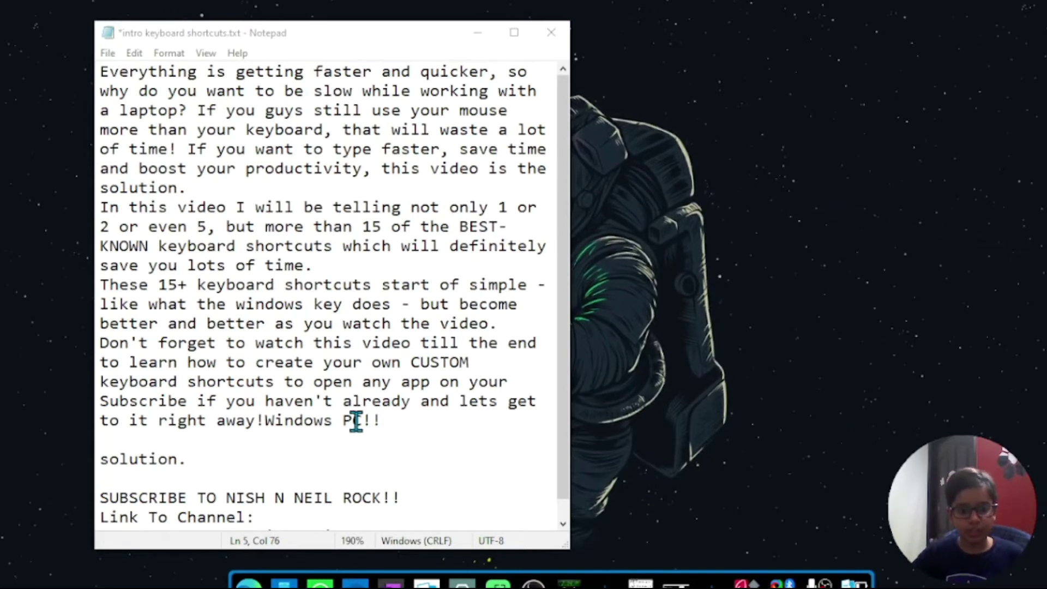
{"action": "left_click_drag", "start_coordinate": [346, 421], "coordinate": [380, 420]}
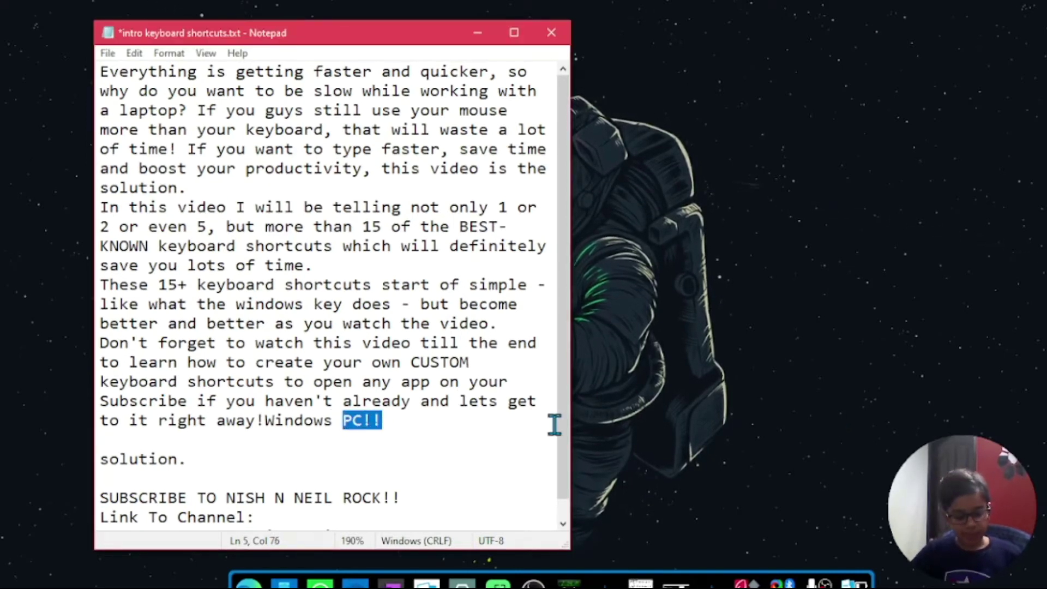
{"action": "left_click", "coordinate": [441, 467]}
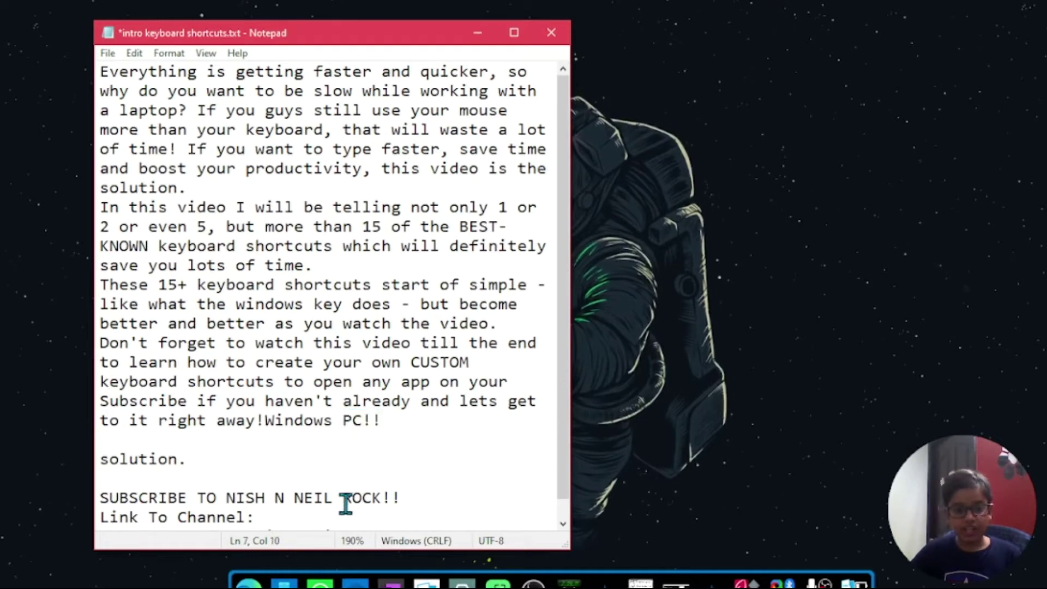
{"action": "left_click_drag", "start_coordinate": [343, 498], "coordinate": [425, 493]}
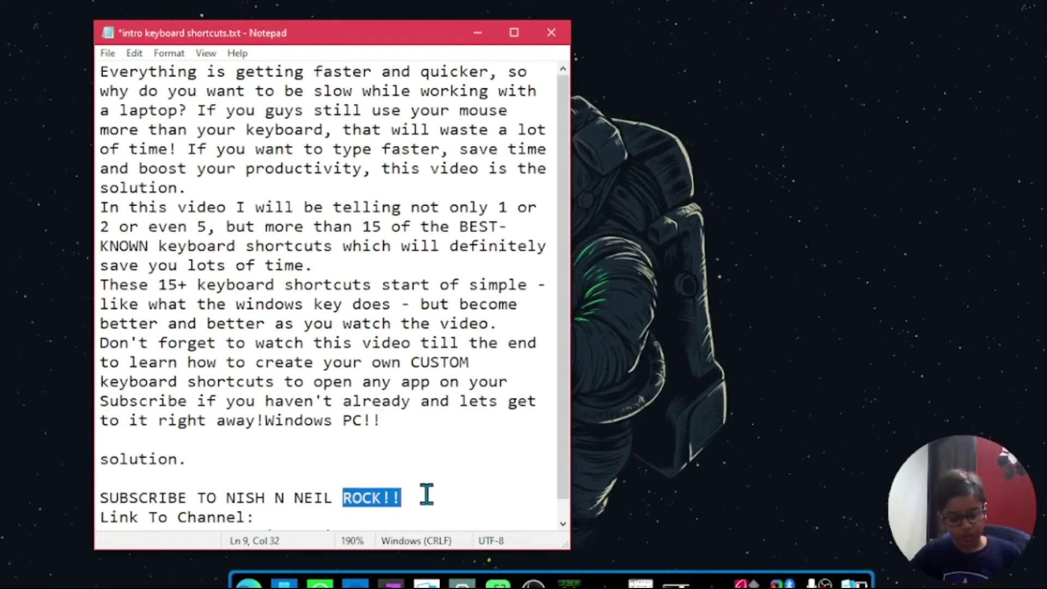
- Paste 'ROCK!!' three times on the empty line, then add 'PC!!' from clipboard history
{"action": "left_click", "coordinate": [299, 444]}
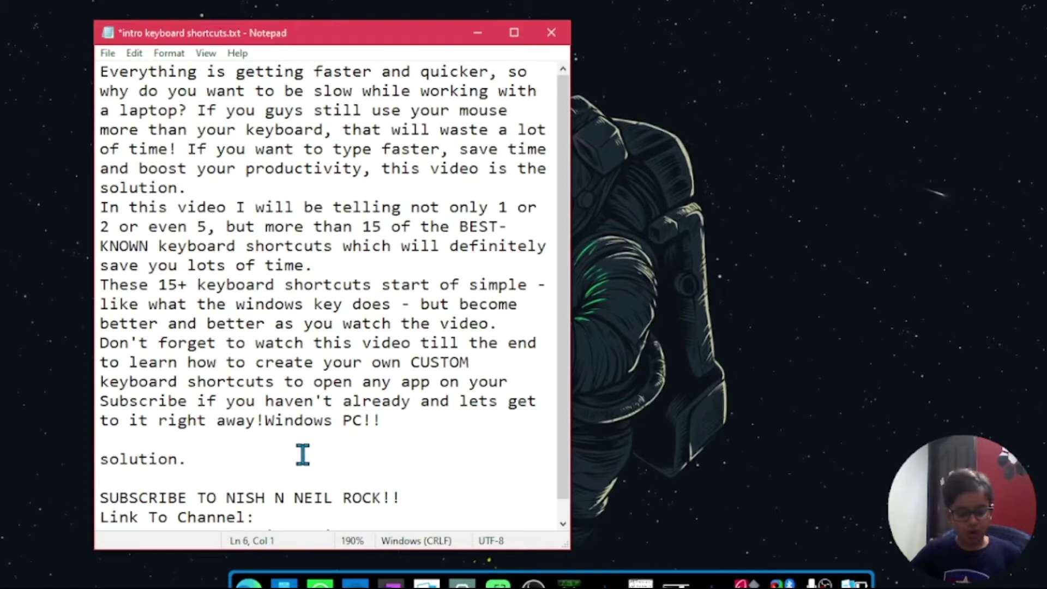
{"action": "key", "text": "ctrl+v"}
{"action": "key", "text": "ctrl+v"}
{"action": "key", "text": "ctrl+v"}
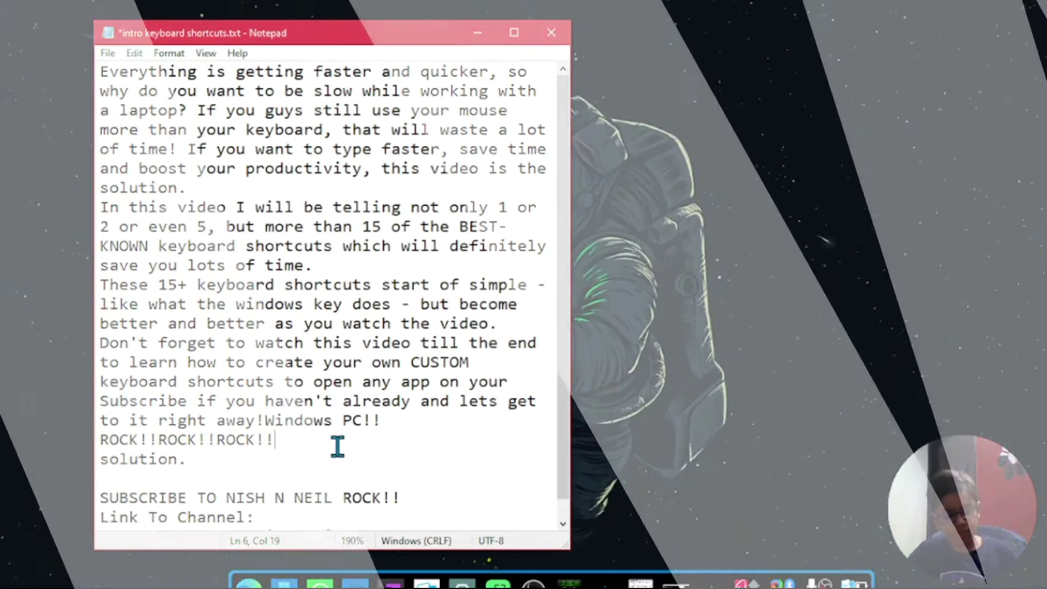
{"action": "key", "text": "super+v"}
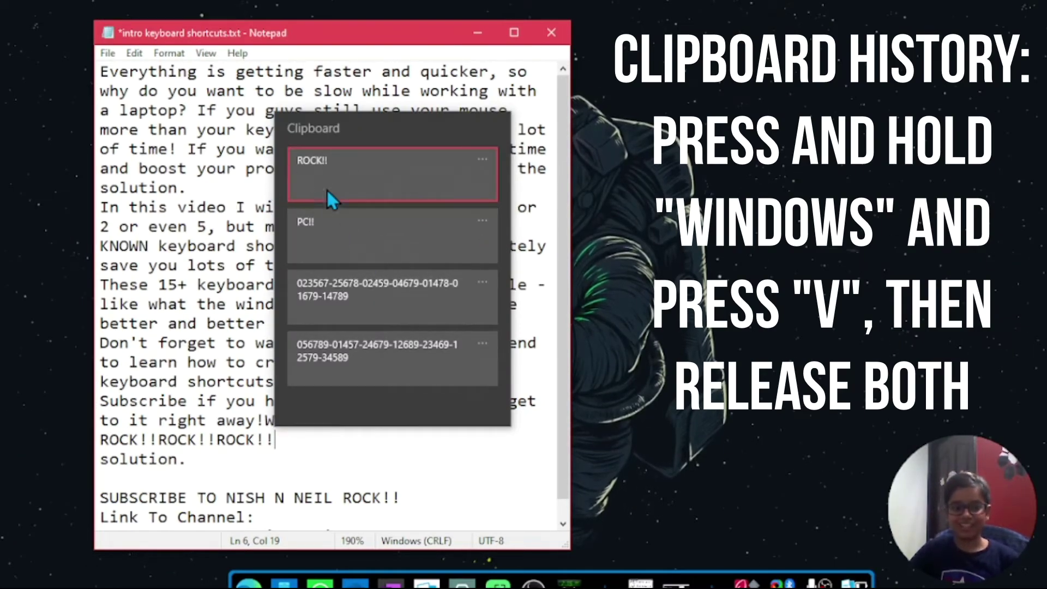
{"action": "left_click", "coordinate": [329, 239]}
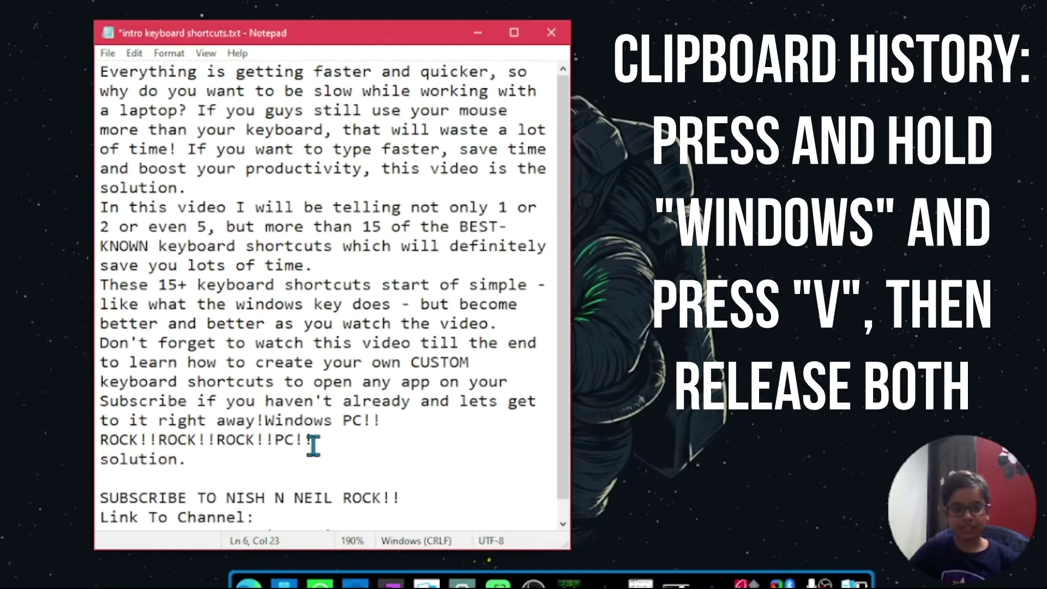
{"action": "left_click_drag", "start_coordinate": [314, 439], "coordinate": [277, 439]}
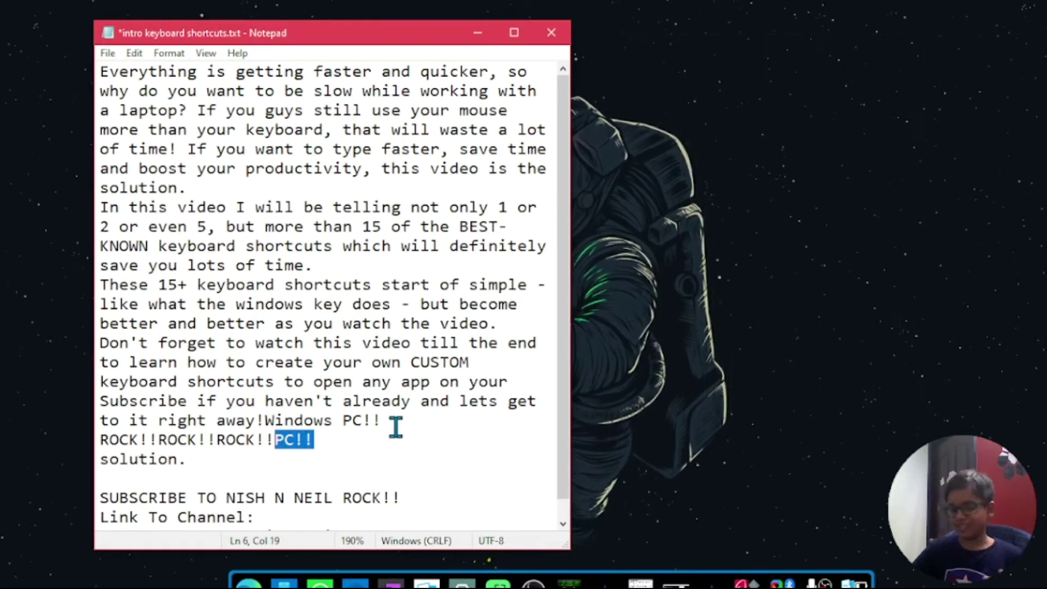
{"action": "left_click", "coordinate": [380, 441]}
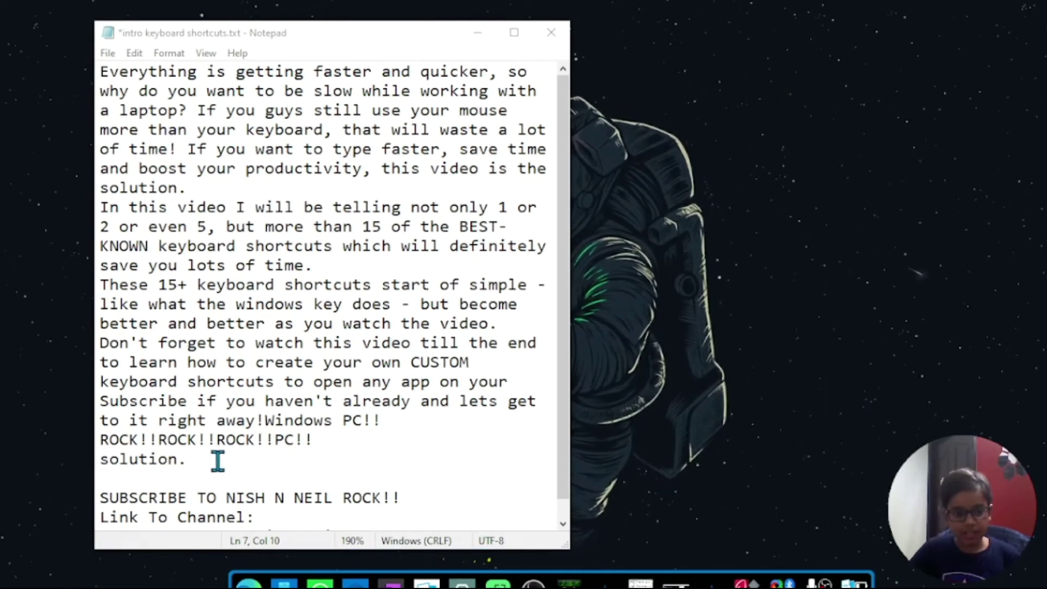
- Delete the B and final E of SUBSCRIBE to leave SUBSCRI, then briefly select ROCK!!
{"action": "left_click", "coordinate": [176, 498]}
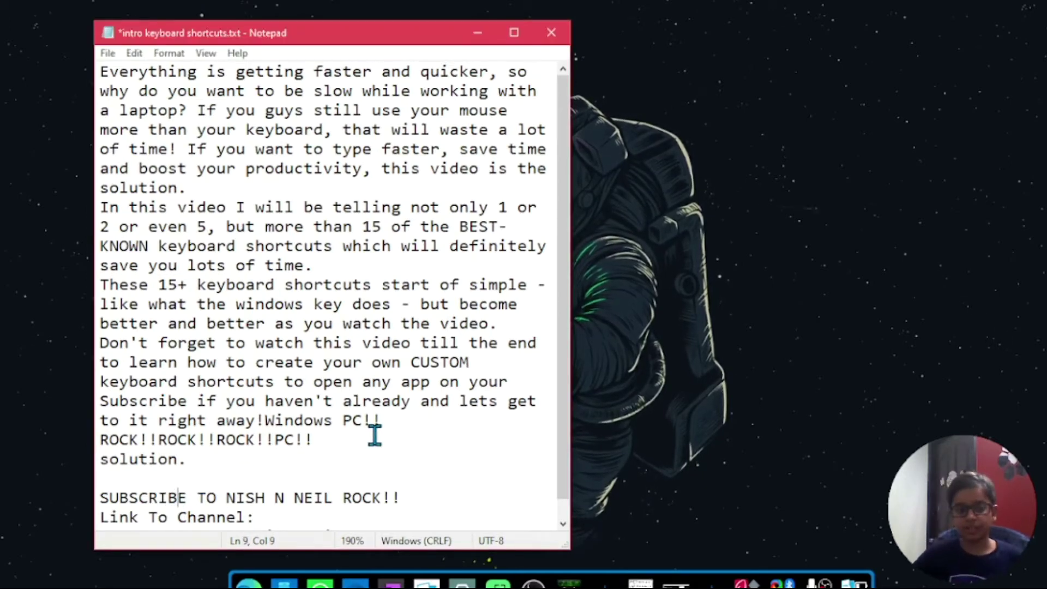
{"action": "key", "text": "BackSpace"}
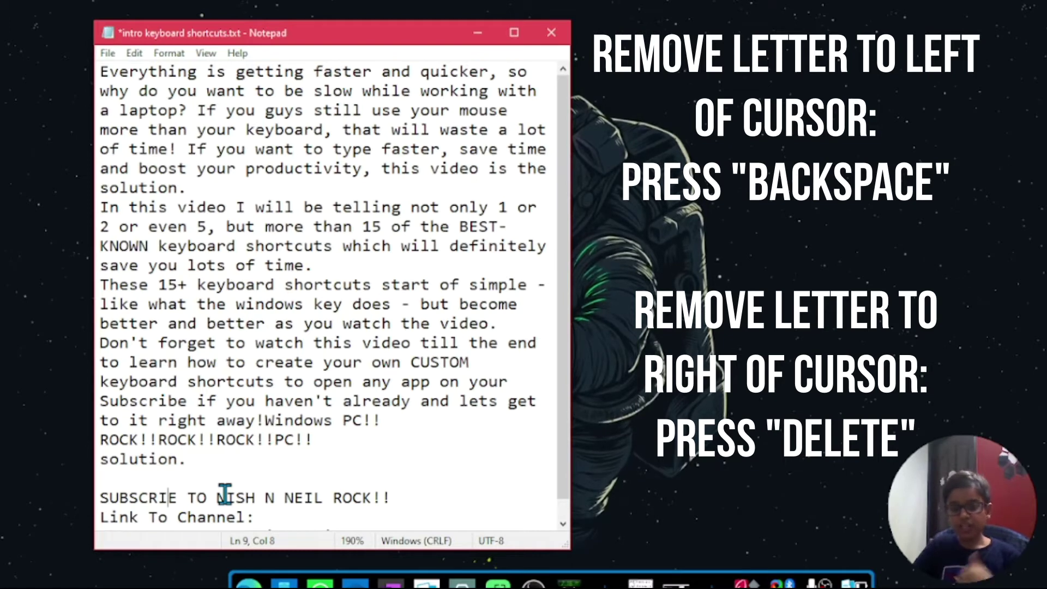
{"action": "key", "text": "Delete"}
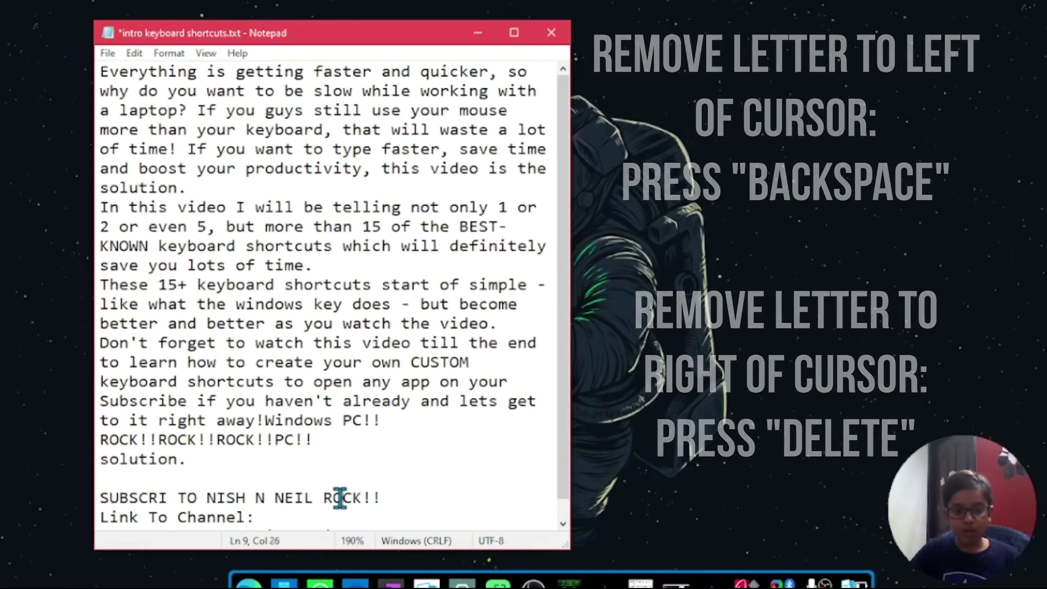
{"action": "left_click_drag", "start_coordinate": [324, 497], "coordinate": [381, 499]}
{"action": "left_click", "coordinate": [398, 497]}
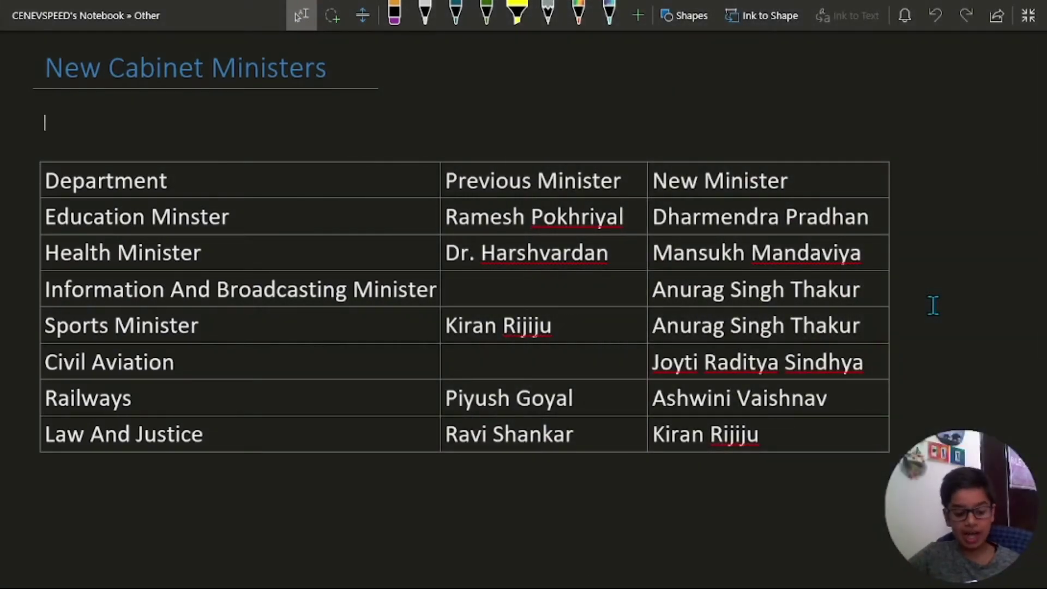
- Switch back to the OneNote cabinet ministers page, then toggle Win+D to show the desktop
{"action": "key", "text": "alt+Tab"}
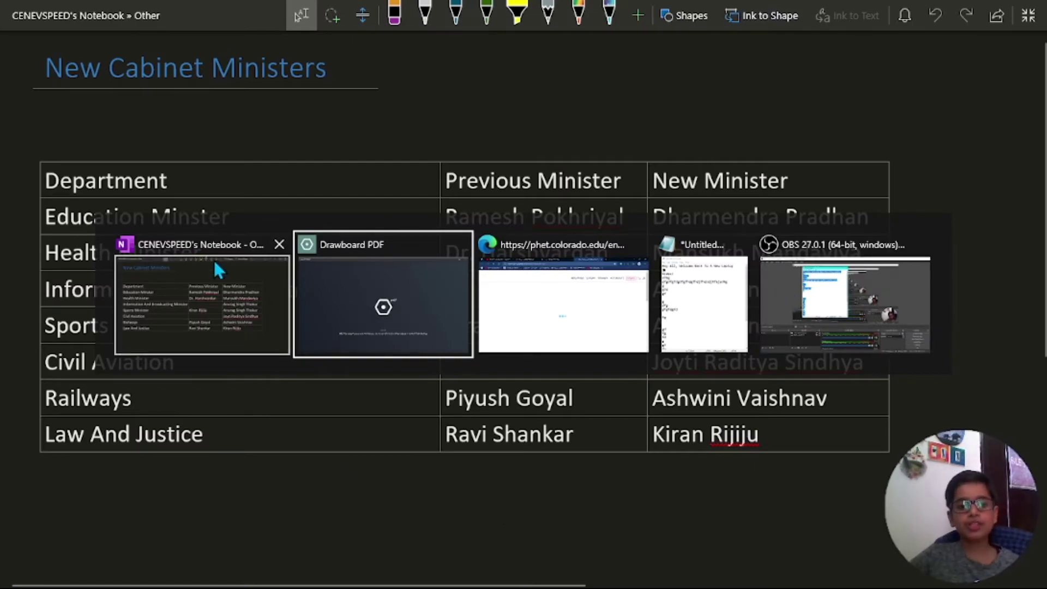
{"action": "left_click", "coordinate": [213, 276]}
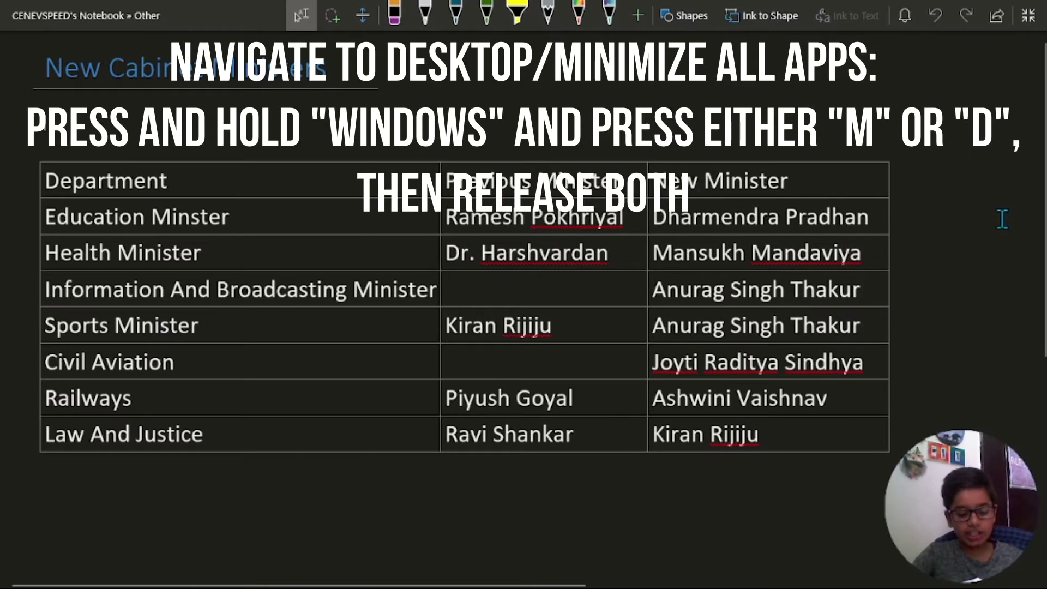
{"action": "key", "text": "super+d"}
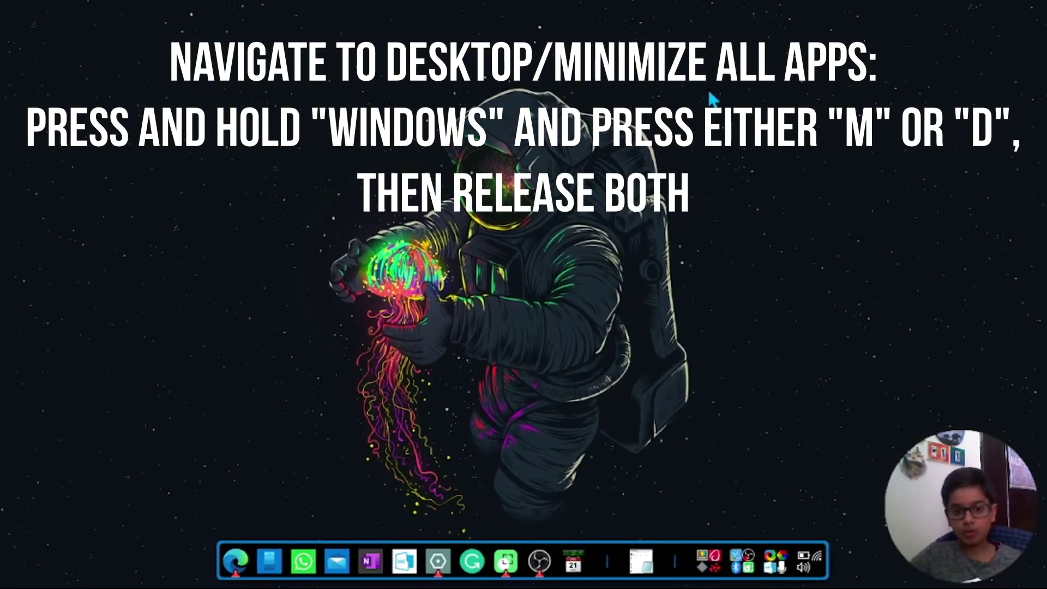
{"action": "key", "text": "super+d"}
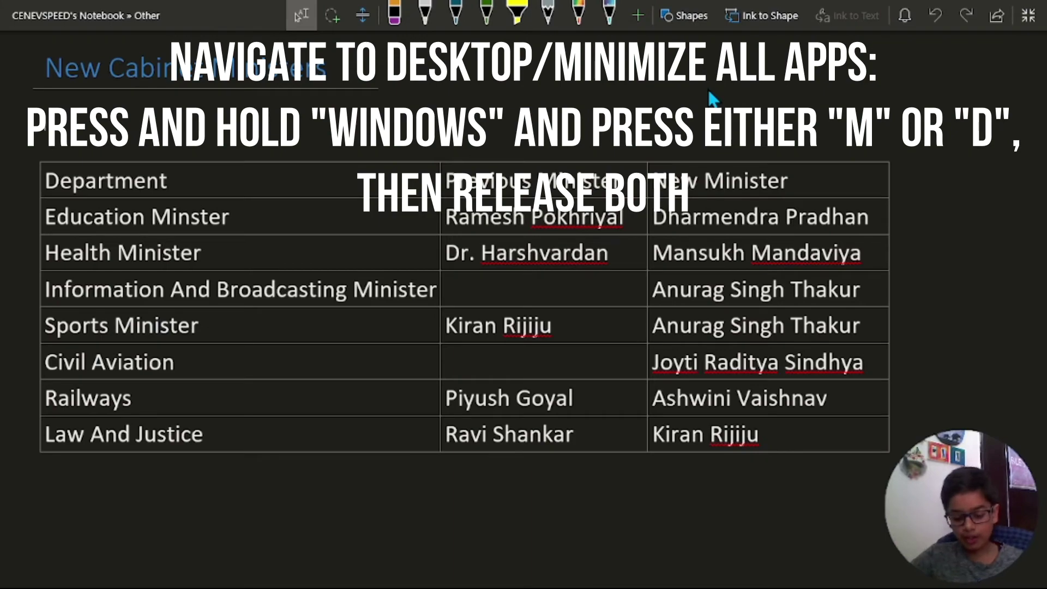
{"action": "key", "text": "super+d"}
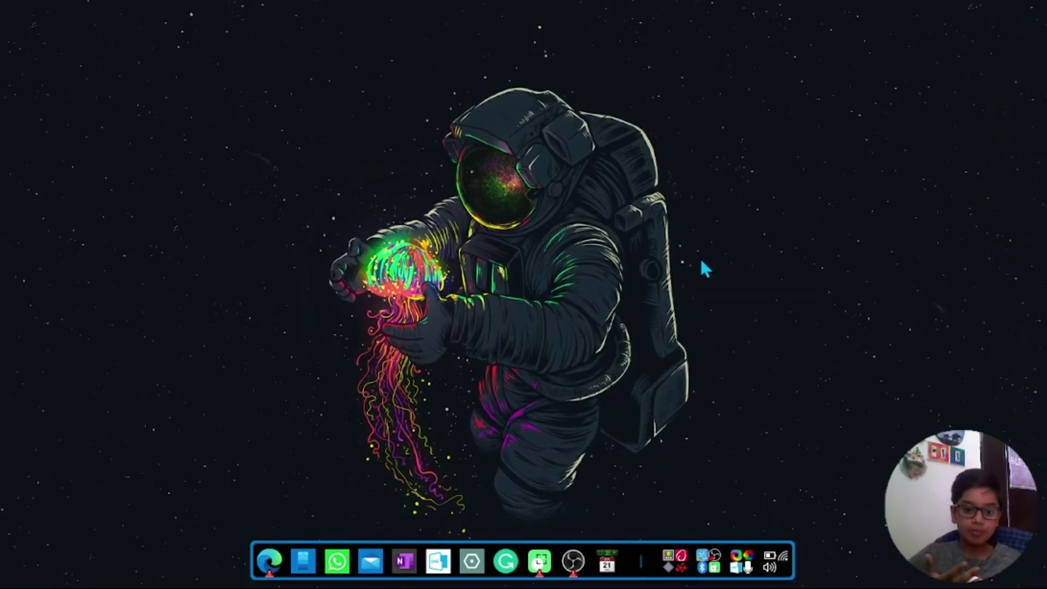
{"action": "key", "text": "super"}
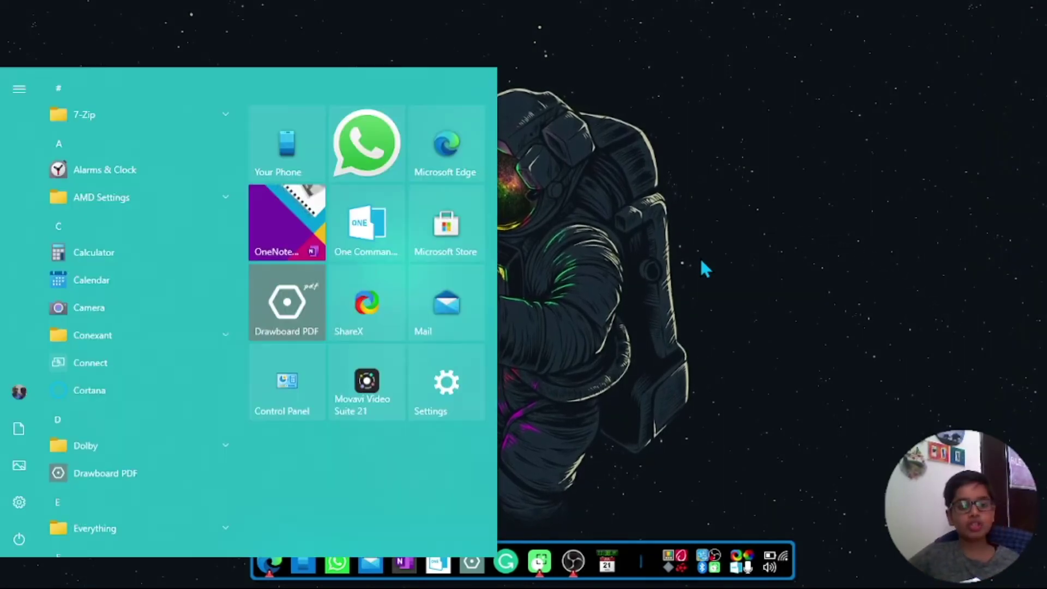
{"action": "left_click", "coordinate": [19, 539]}
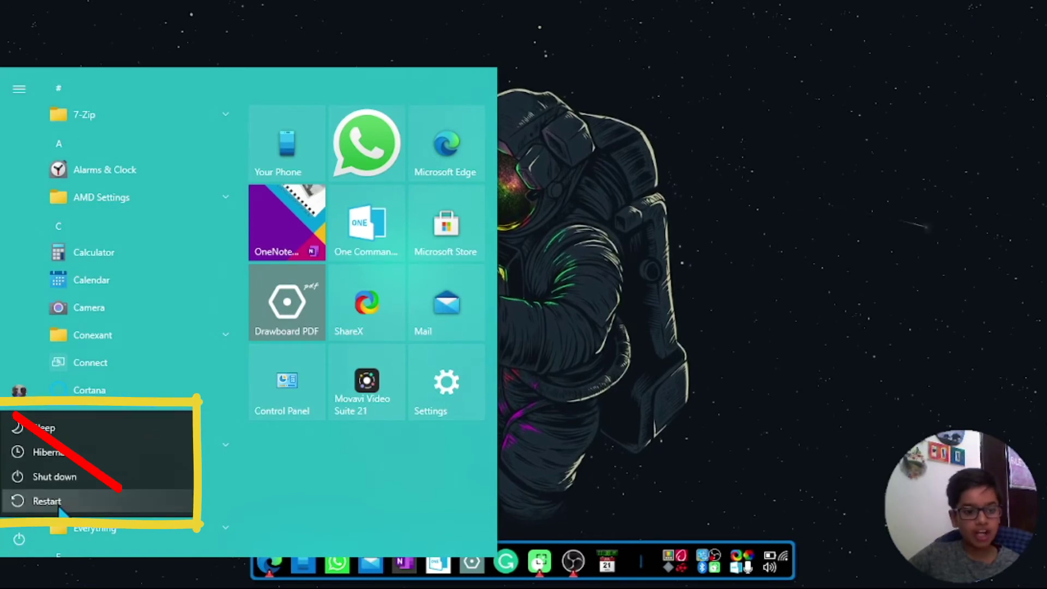
{"action": "key", "text": "Escape"}
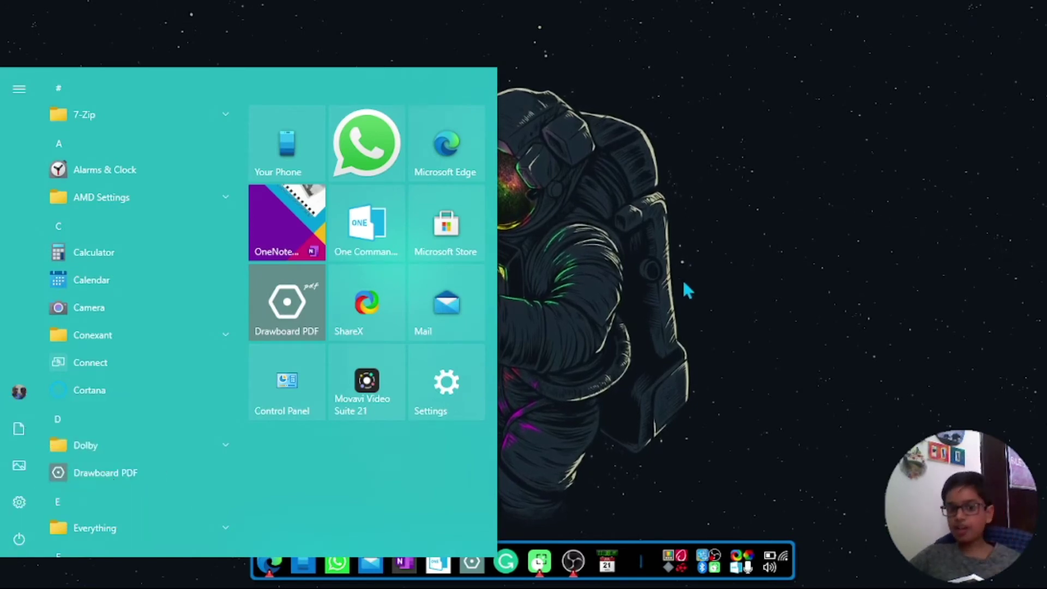
{"action": "key", "text": "super"}
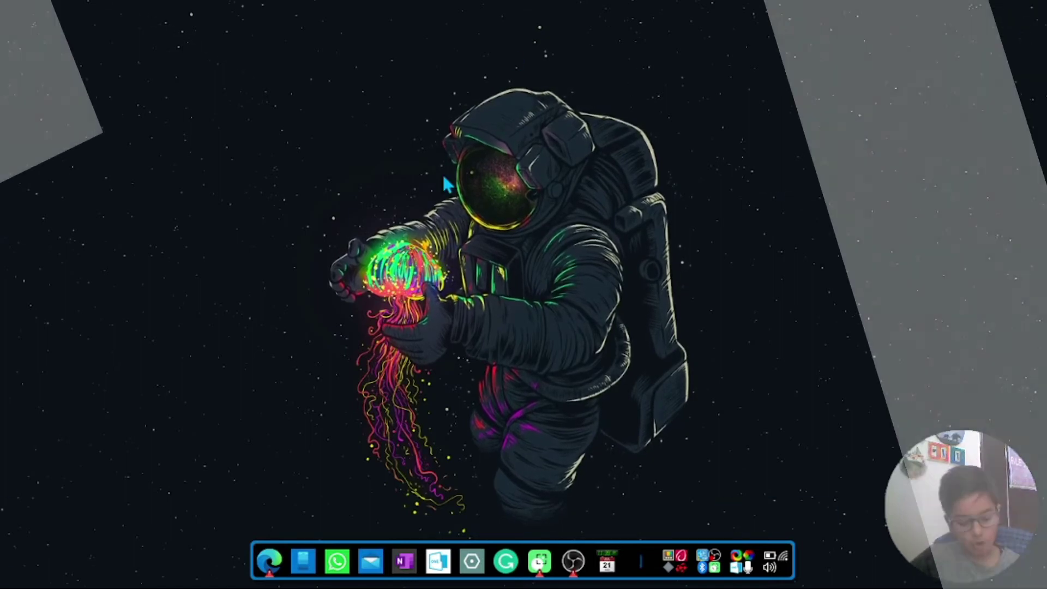
{"action": "key", "text": "alt+F4"}
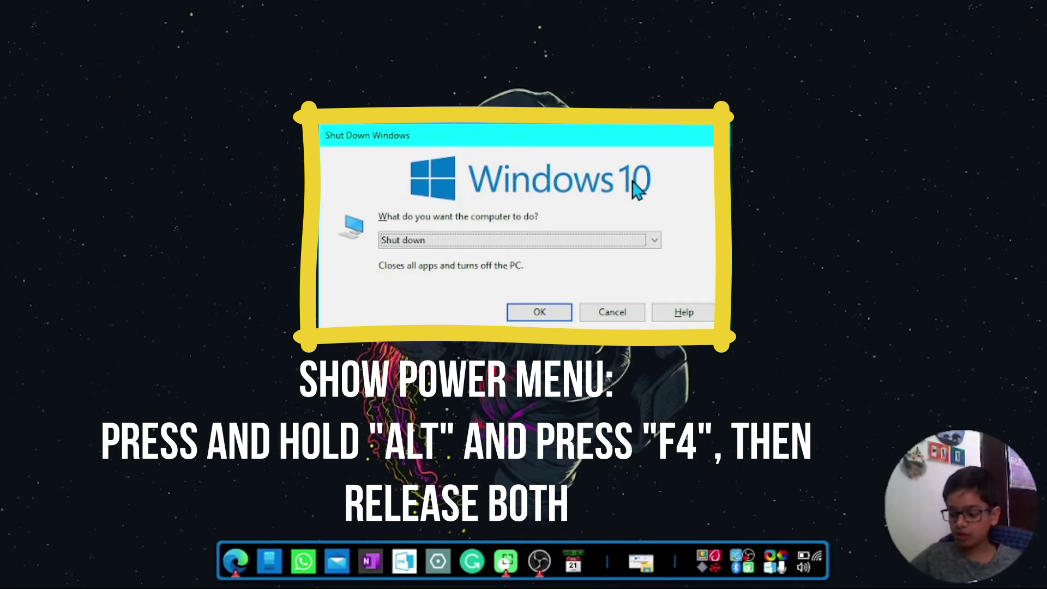
{"action": "key", "text": "Down"}
{"action": "key", "text": "Up"}
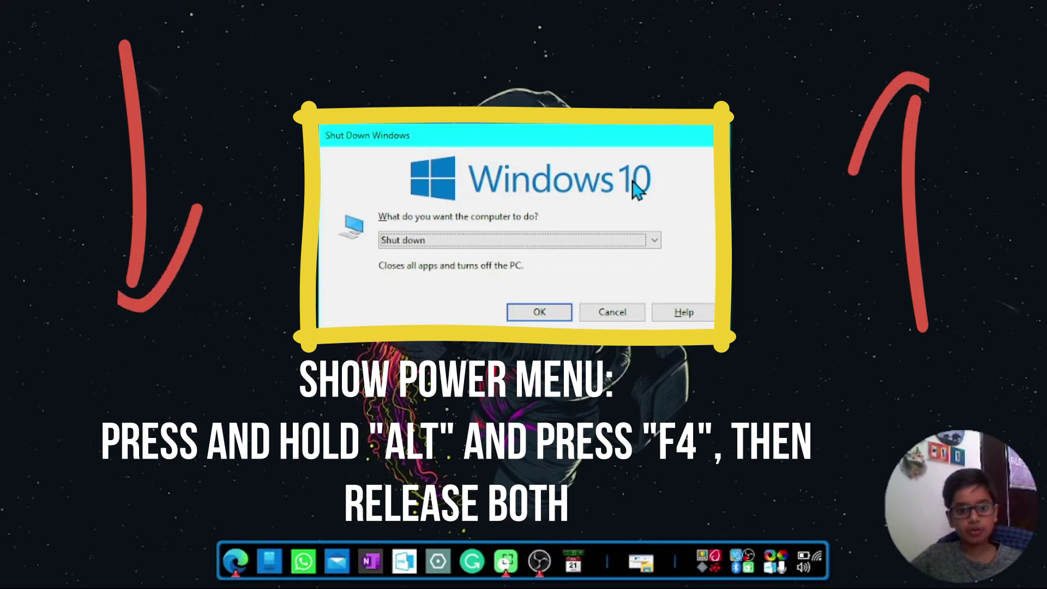
{"action": "key", "text": "Up"}
{"action": "key", "text": "Down"}
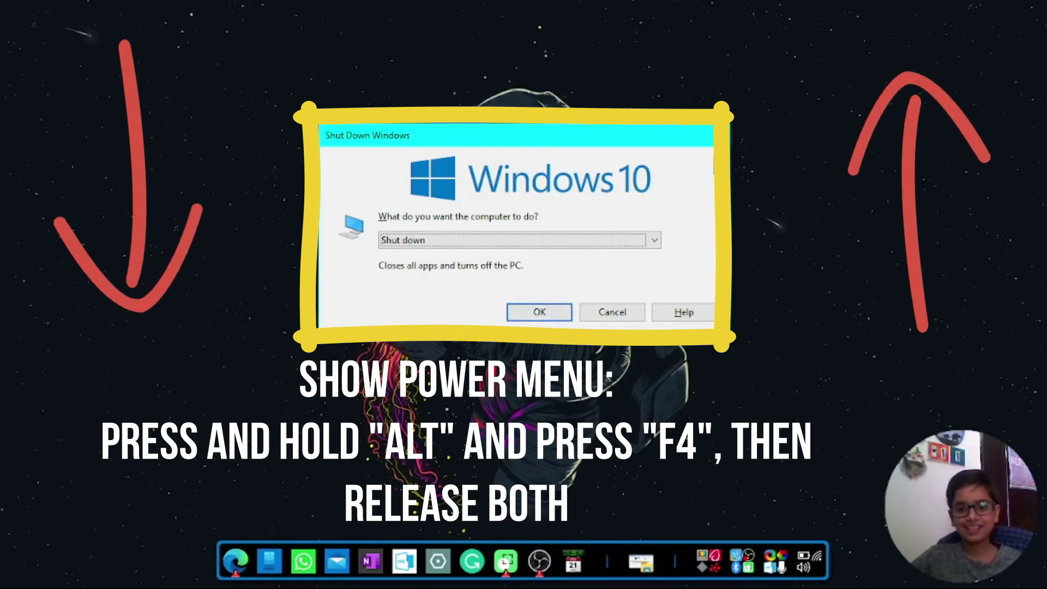
{"action": "left_click", "coordinate": [636, 320]}
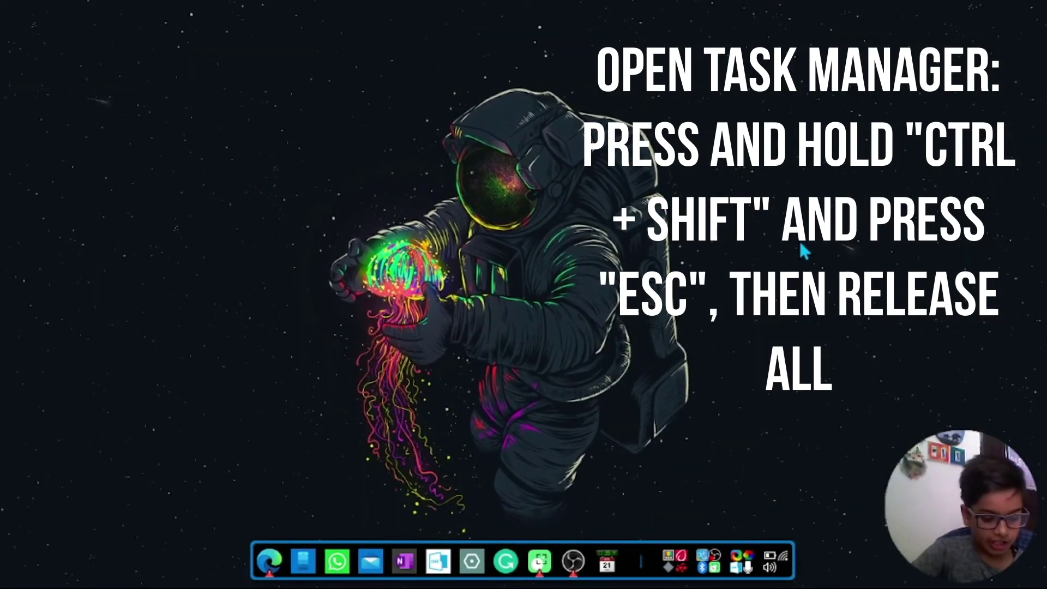
- Open Task Manager with Ctrl+Shift+Esc, then a file manager window with Win+E
{"action": "key", "text": "ctrl+shift+Escape"}
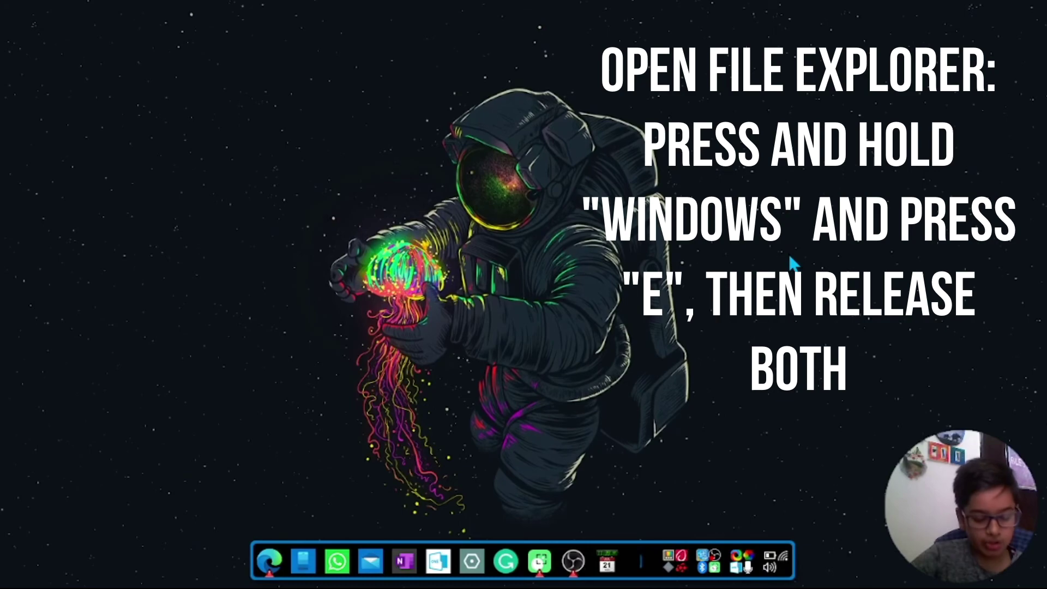
{"action": "key", "text": "super+e"}
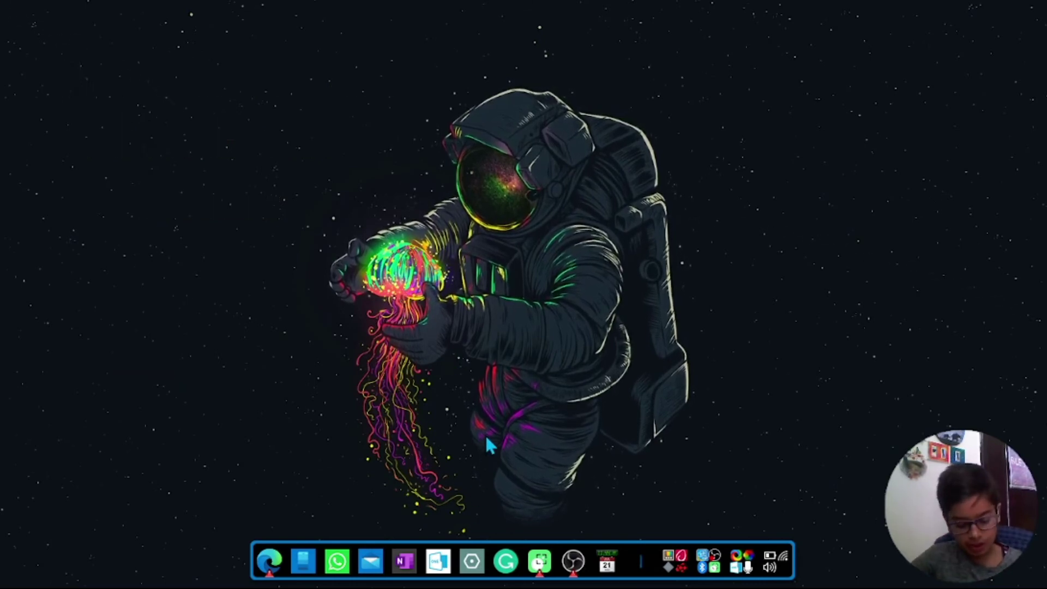
- Search Start for movavi and open the Movavi Video Suite 21 shortcut's file location
{"action": "key", "text": "super"}
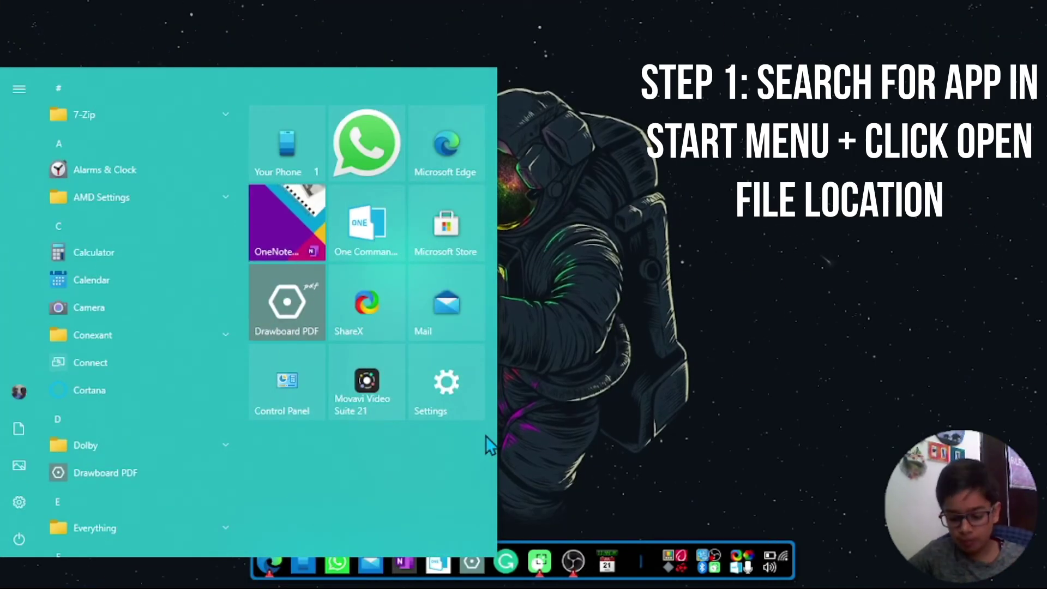
{"action": "type", "text": "movavi"}
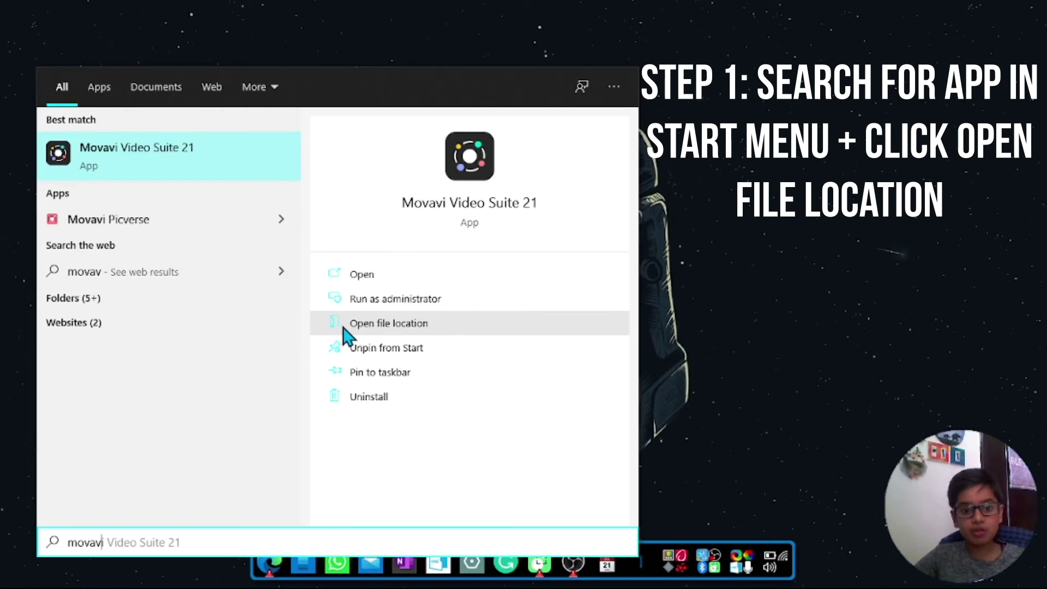
{"action": "left_click", "coordinate": [434, 329]}
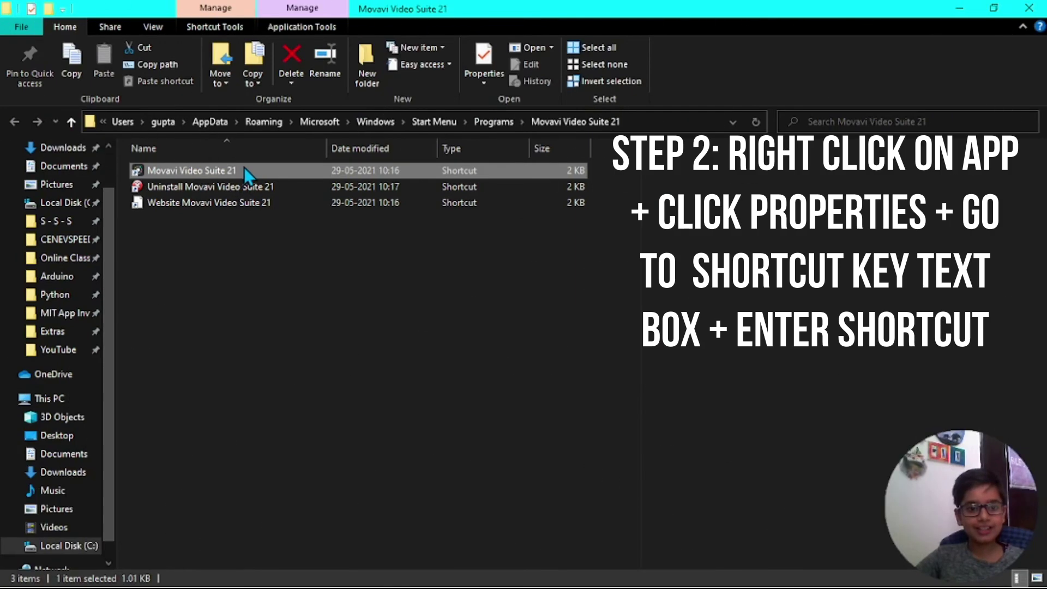
- Give the Movavi Video Suite 21 shortcut the Ctrl + Alt + M shortcut key, then close Explorer
{"action": "right_click", "coordinate": [244, 172]}
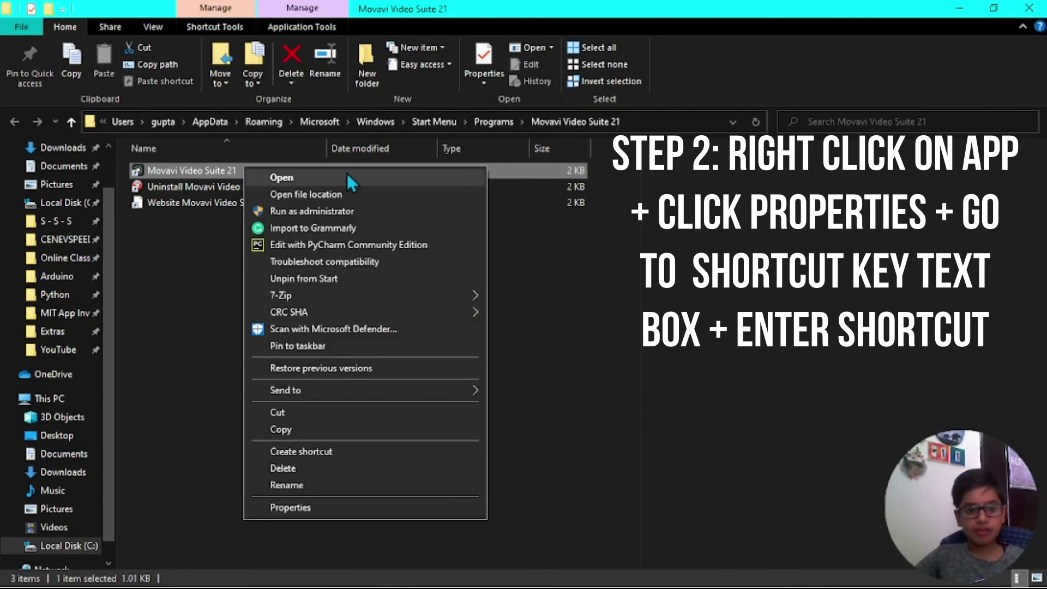
{"action": "left_click", "coordinate": [324, 510]}
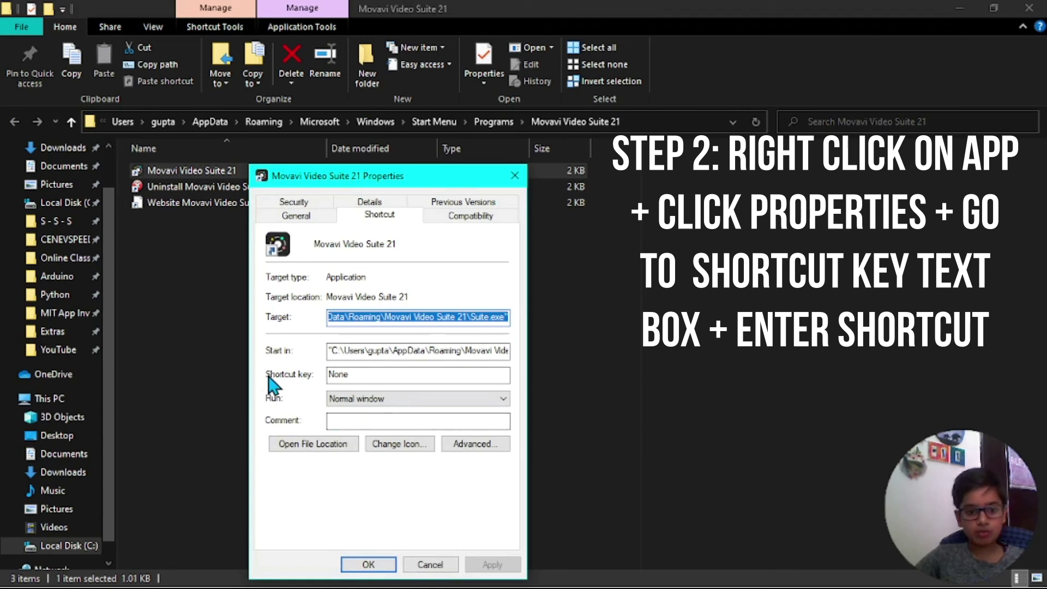
{"action": "left_click", "coordinate": [363, 377]}
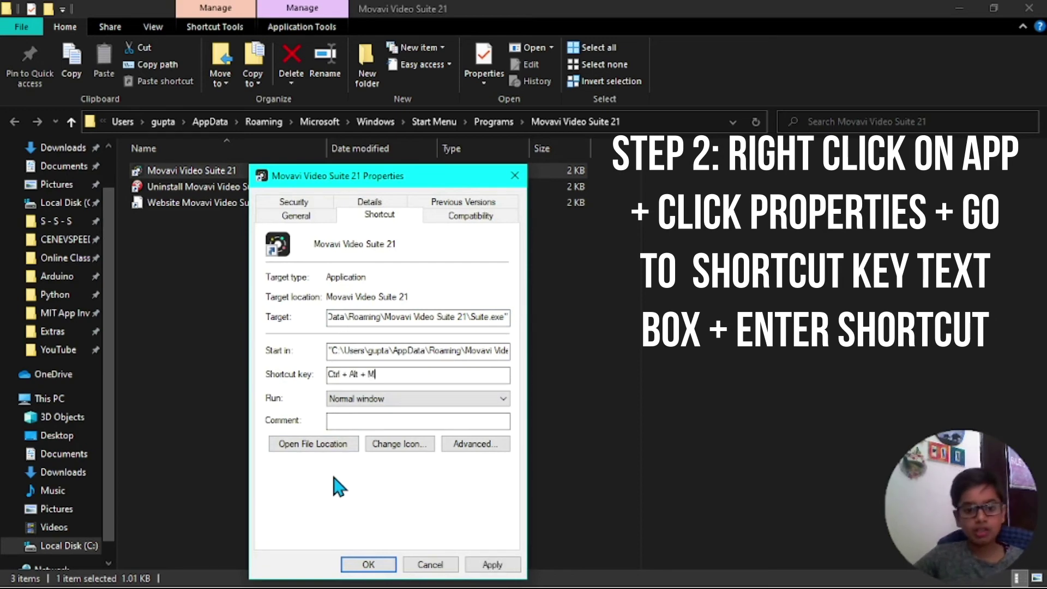
{"action": "left_click", "coordinate": [493, 565]}
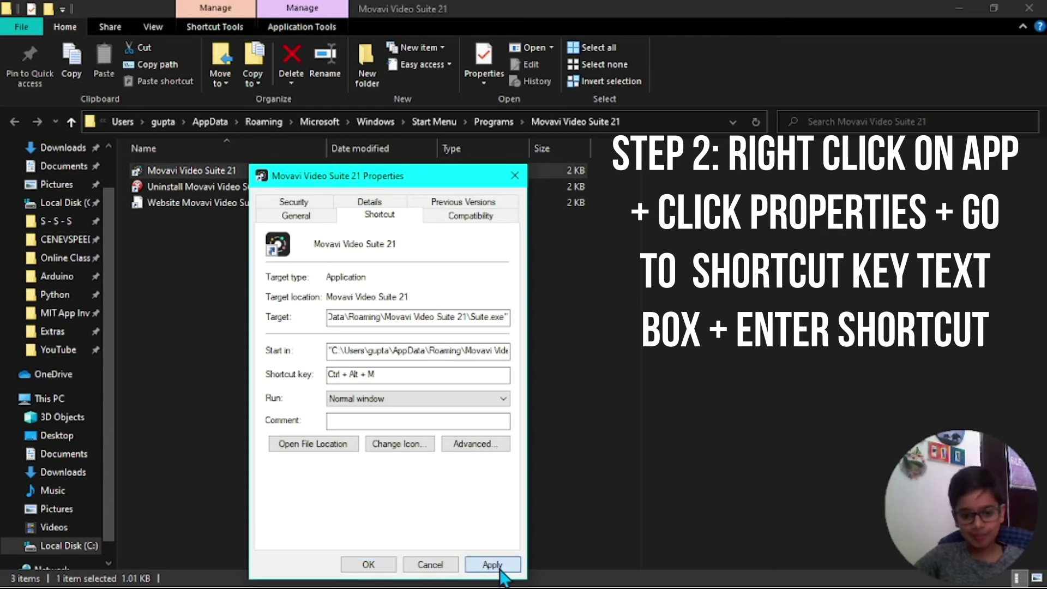
{"action": "left_click", "coordinate": [368, 565]}
{"action": "left_click", "coordinate": [1029, 8]}
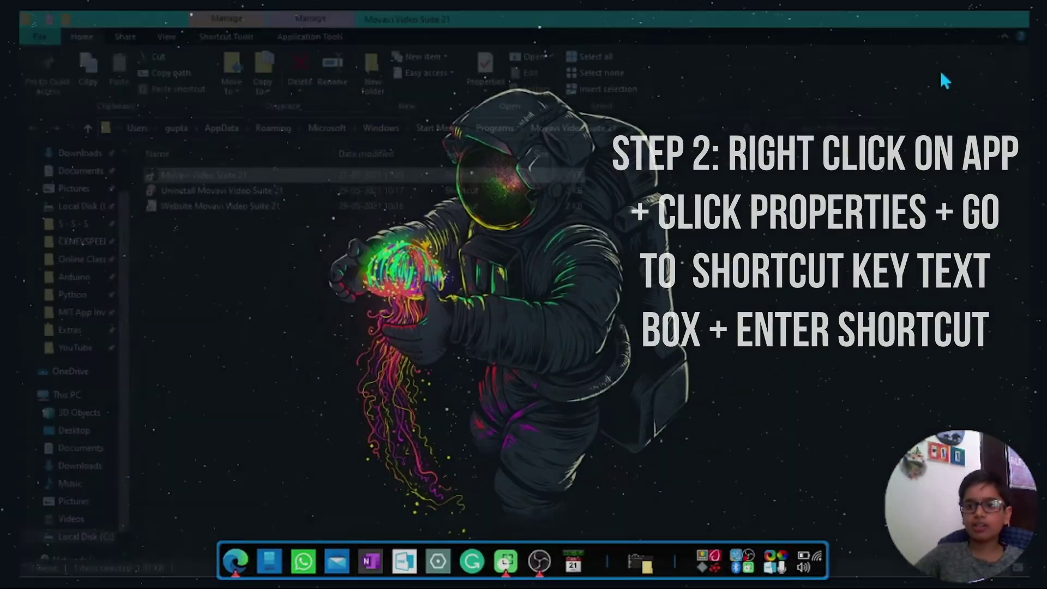